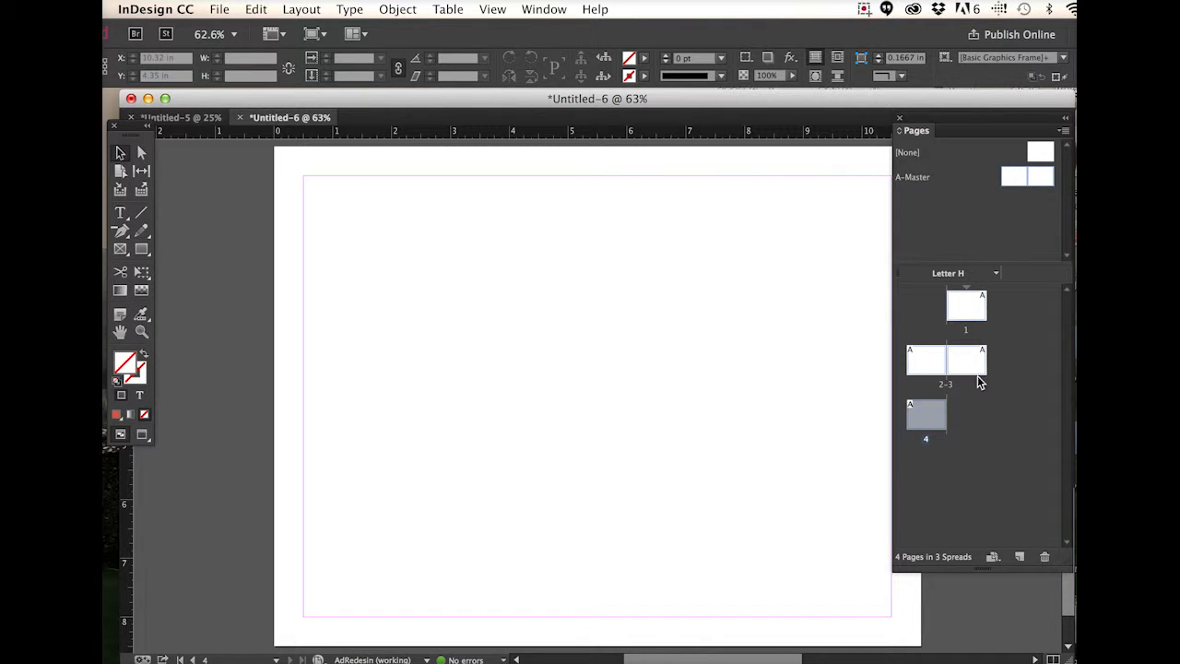
Step: Open the A-Master spread for editing
drag(979, 384, 979, 385)
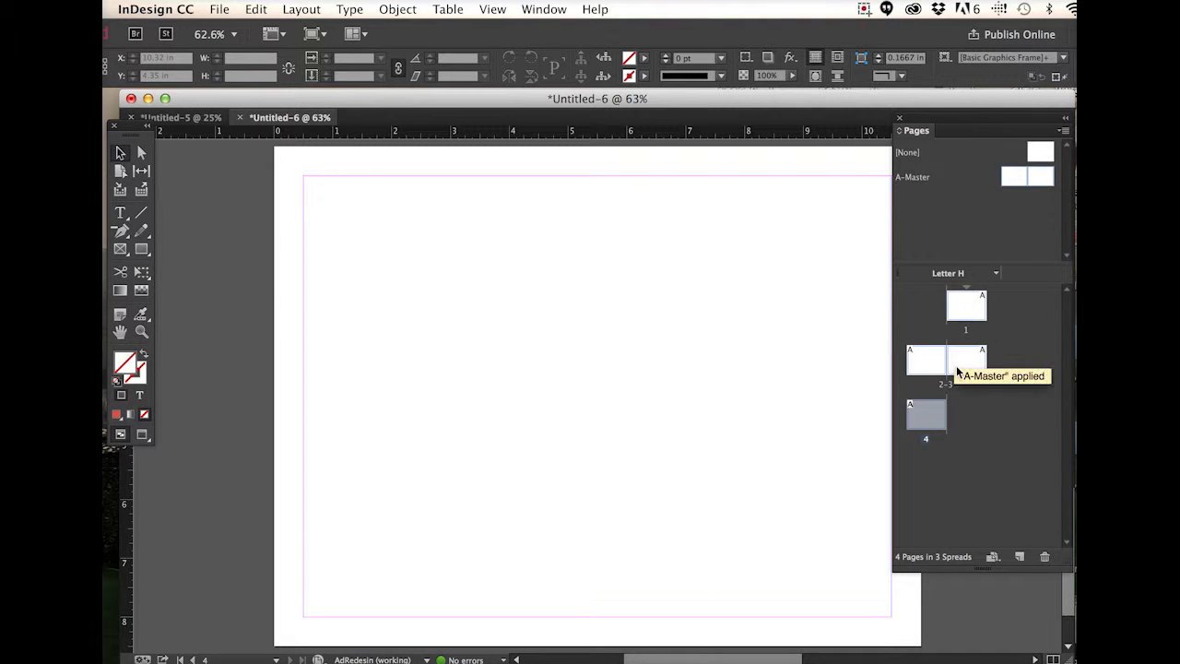
click(919, 410)
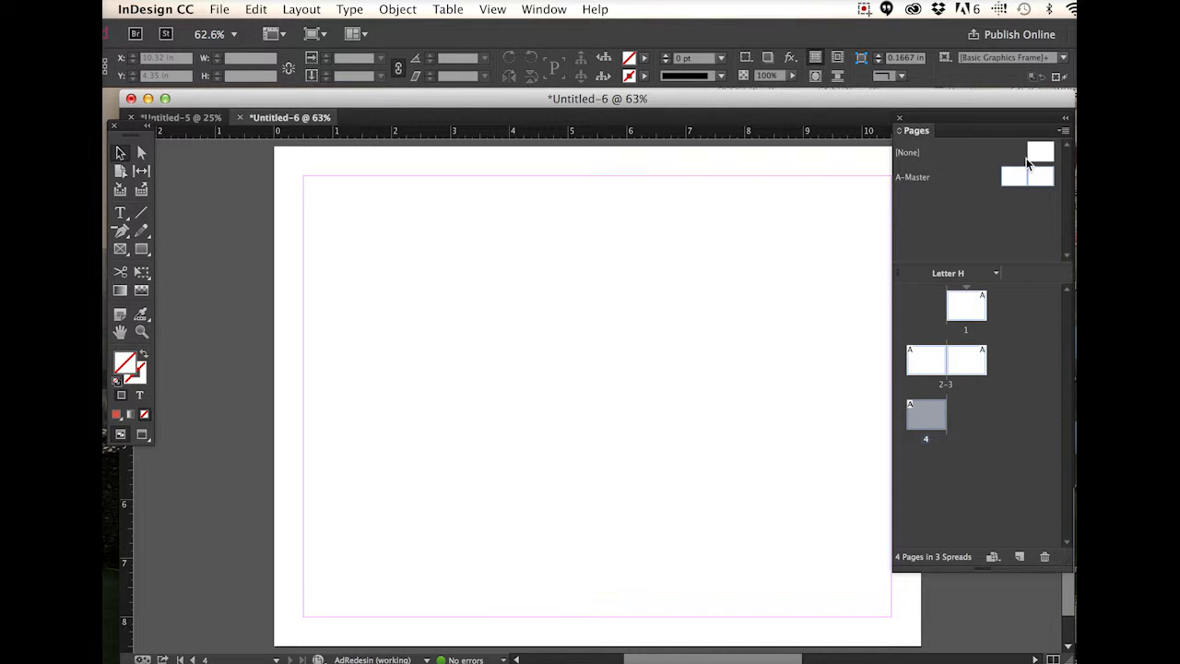
double_click(910, 177)
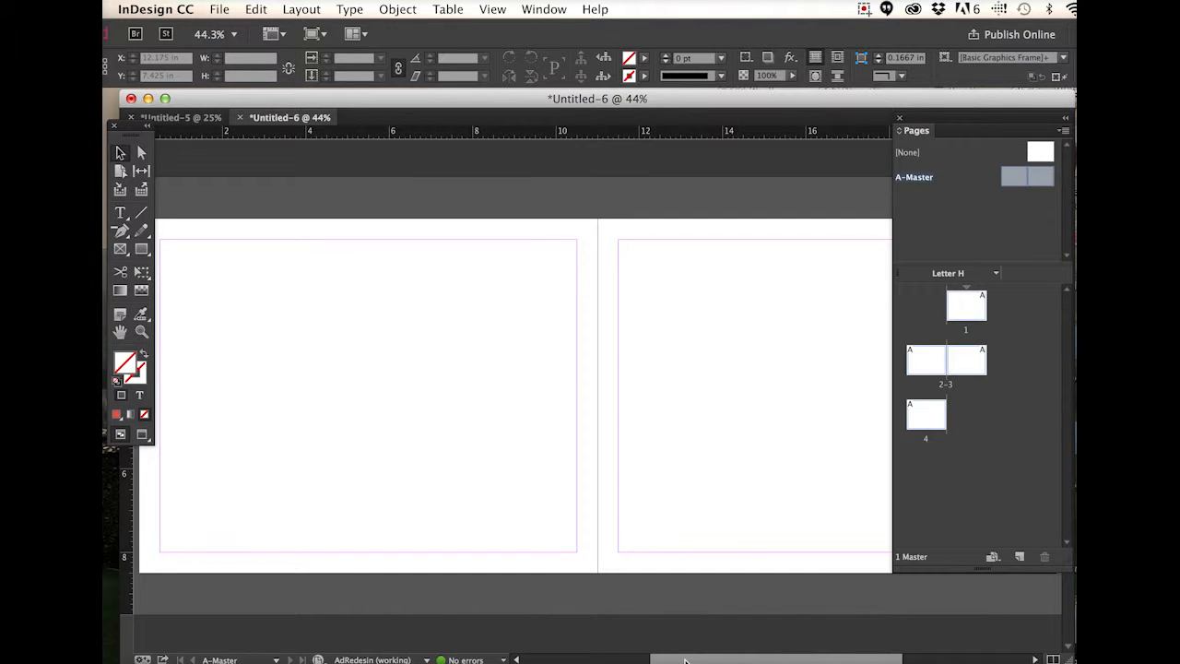
key(super+minus)
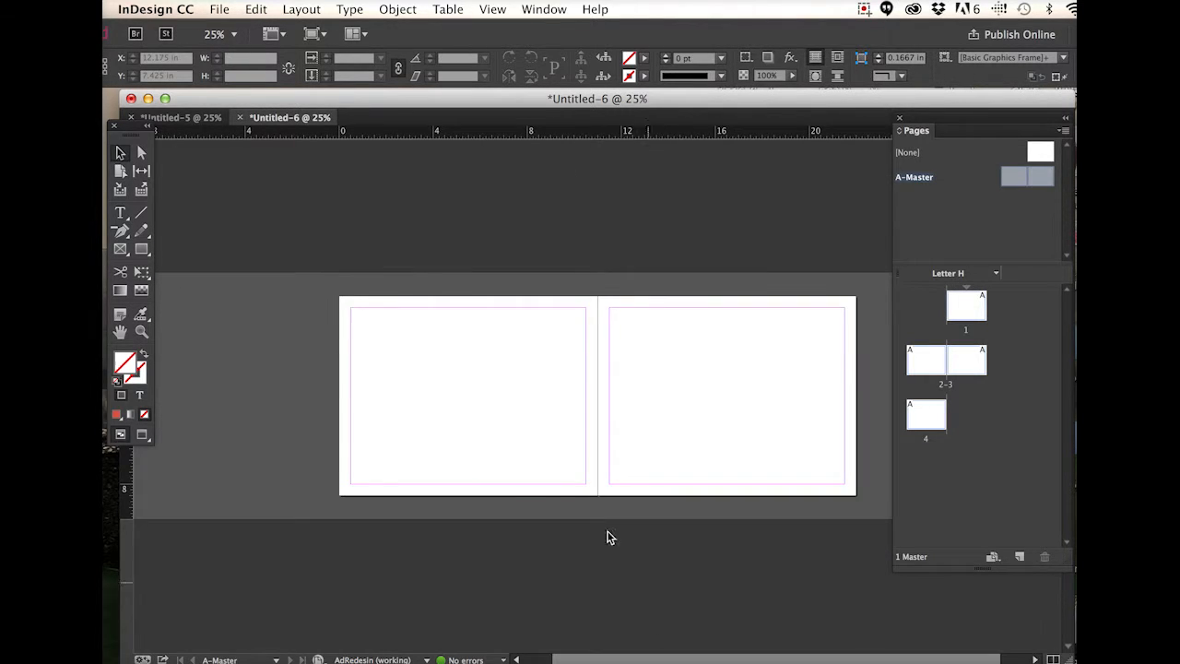
Step: Draw a bar about 11 by 1.3 in across the top of the left master page and fill it with C=0 M=100 Y=0 K=0
click(119, 220)
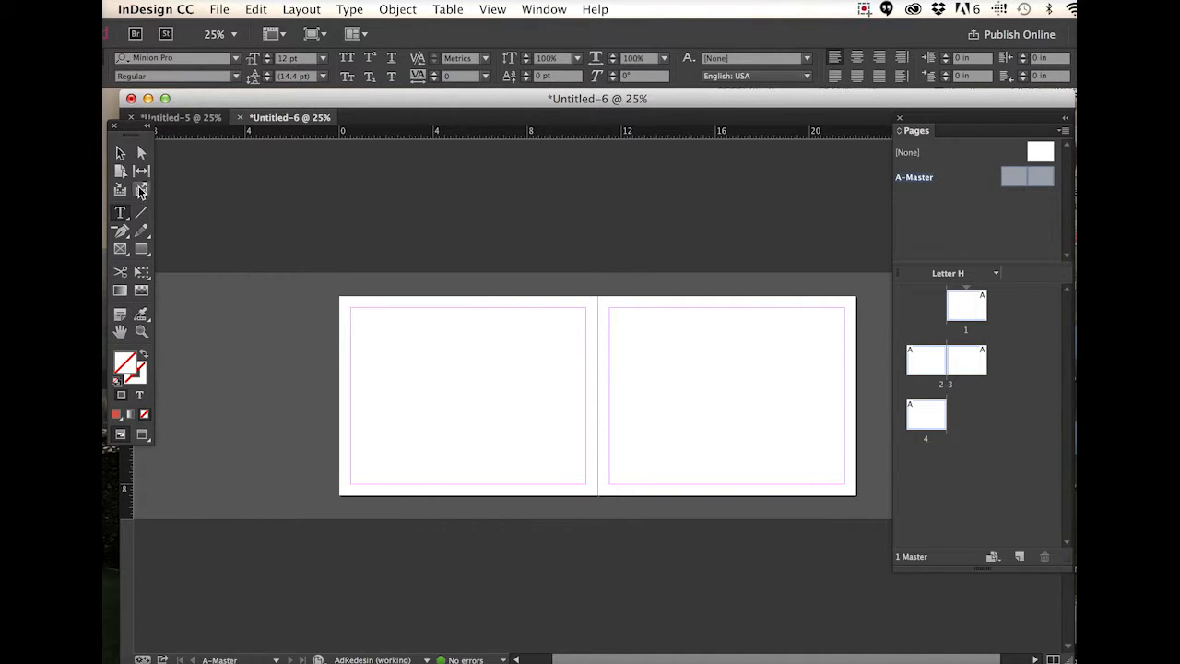
click(141, 249)
drag(345, 315, 598, 338)
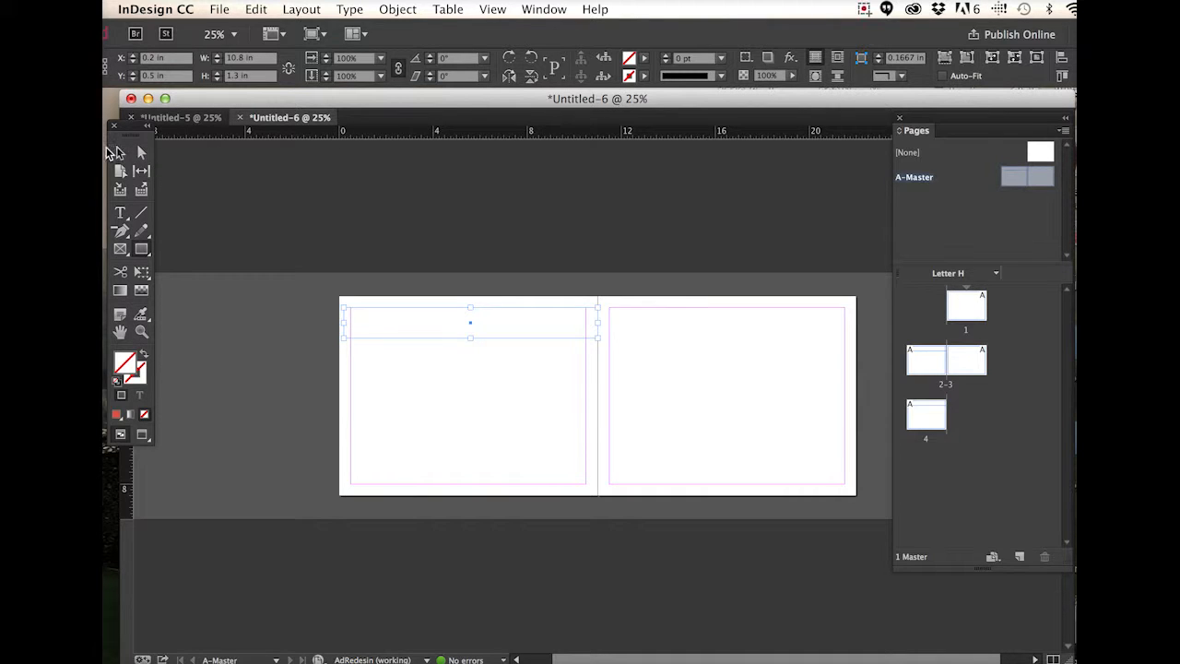
click(119, 152)
drag(343, 321, 337, 321)
key(F5)
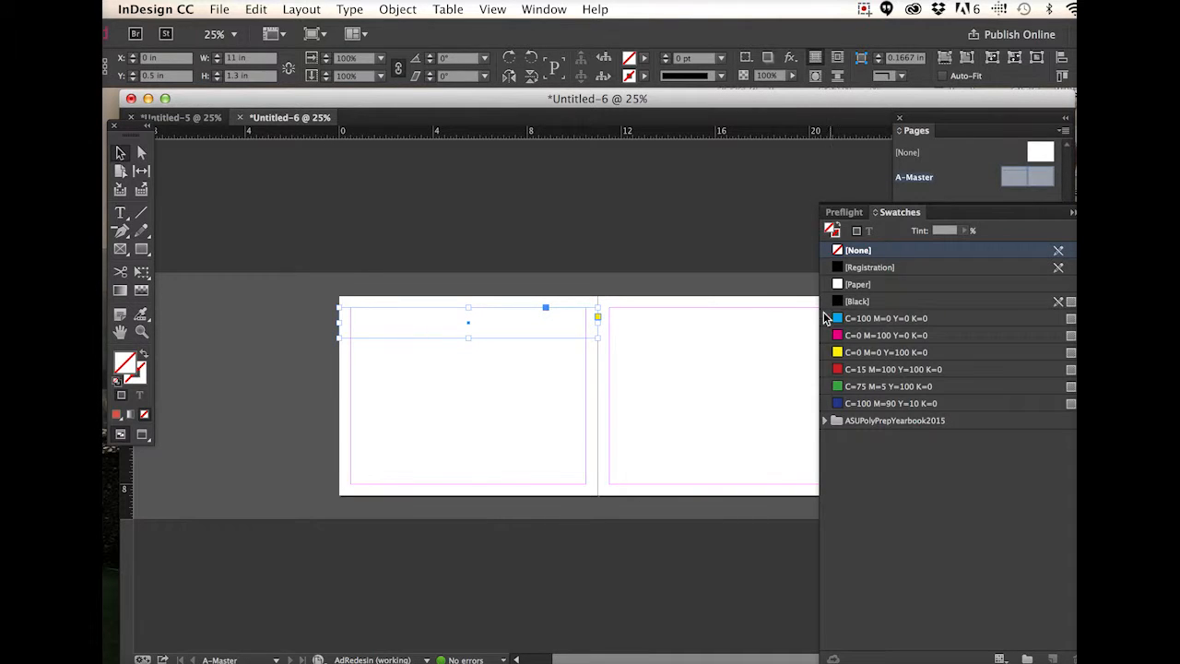
click(871, 338)
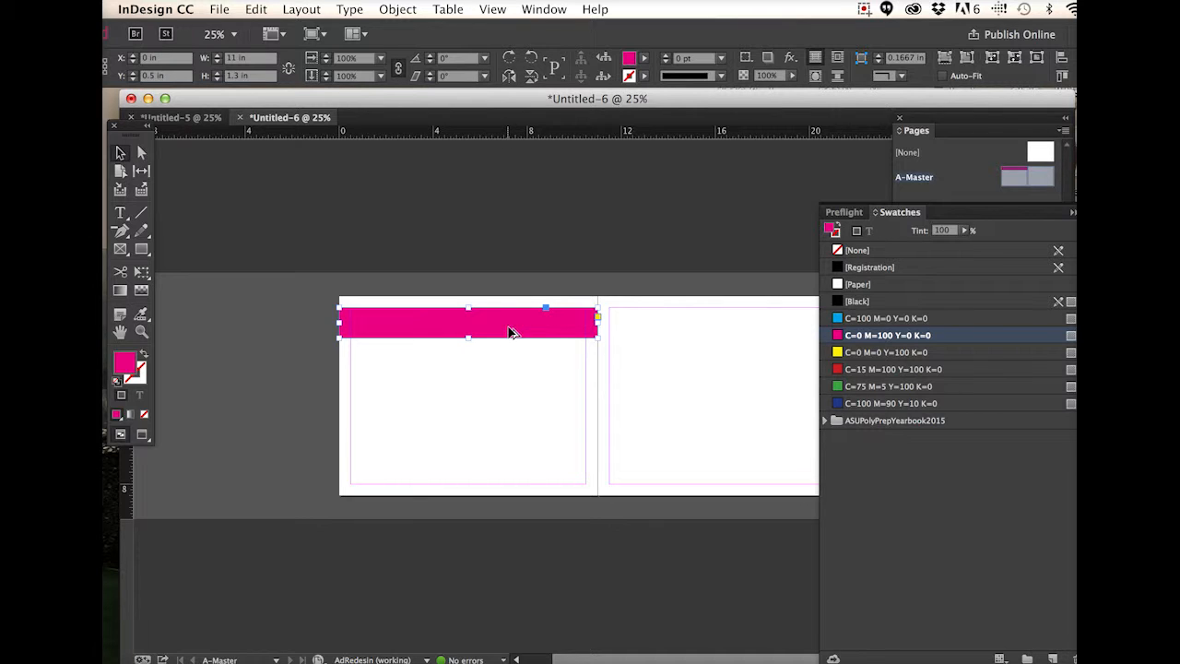
Step: Duplicate the magenta bar onto the right master page, fill it with C=0 M=0 Y=100 K=0 and align it with the bottom margin
drag(521, 330, 771, 392)
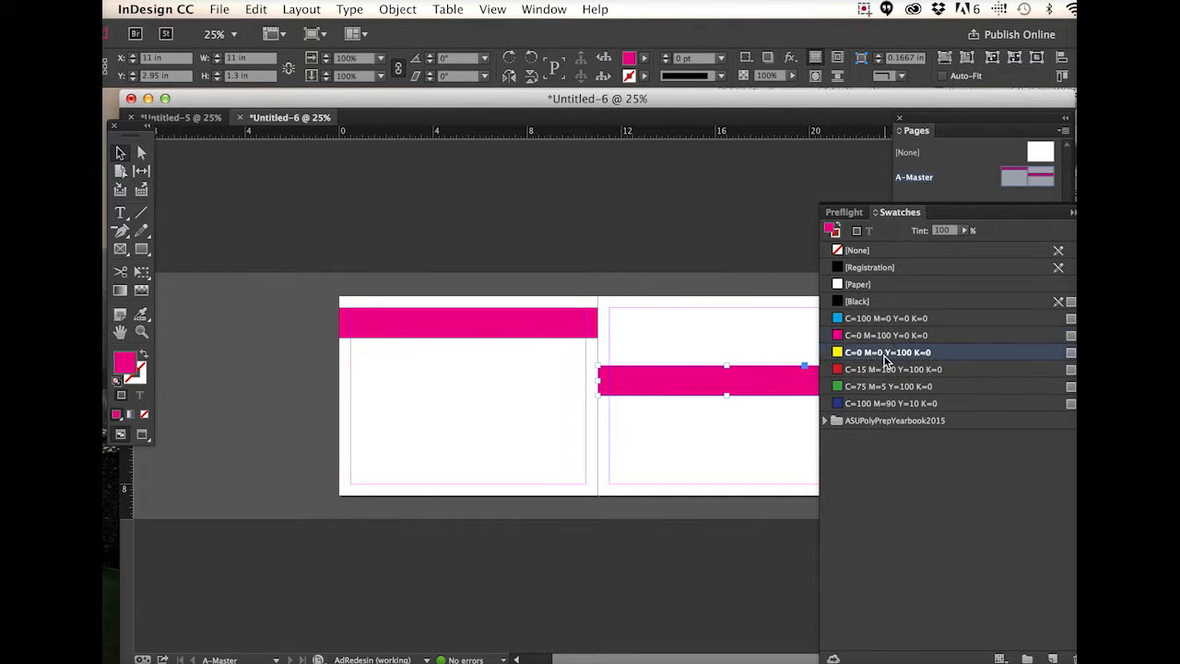
click(885, 358)
drag(763, 380, 752, 463)
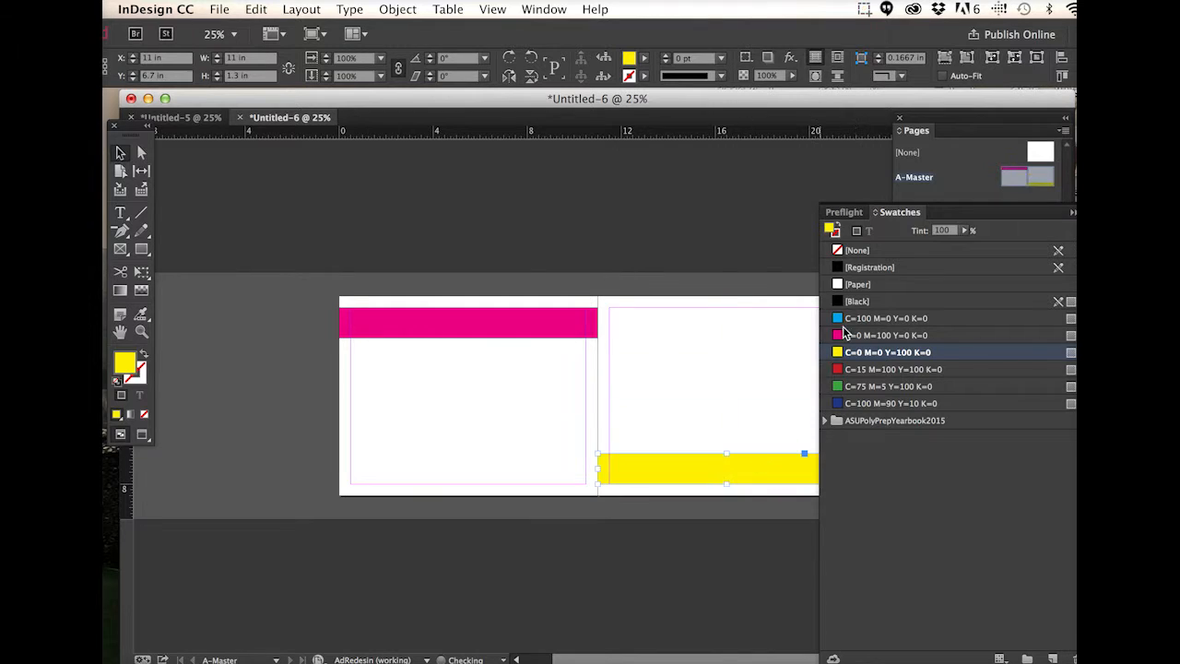
click(1072, 212)
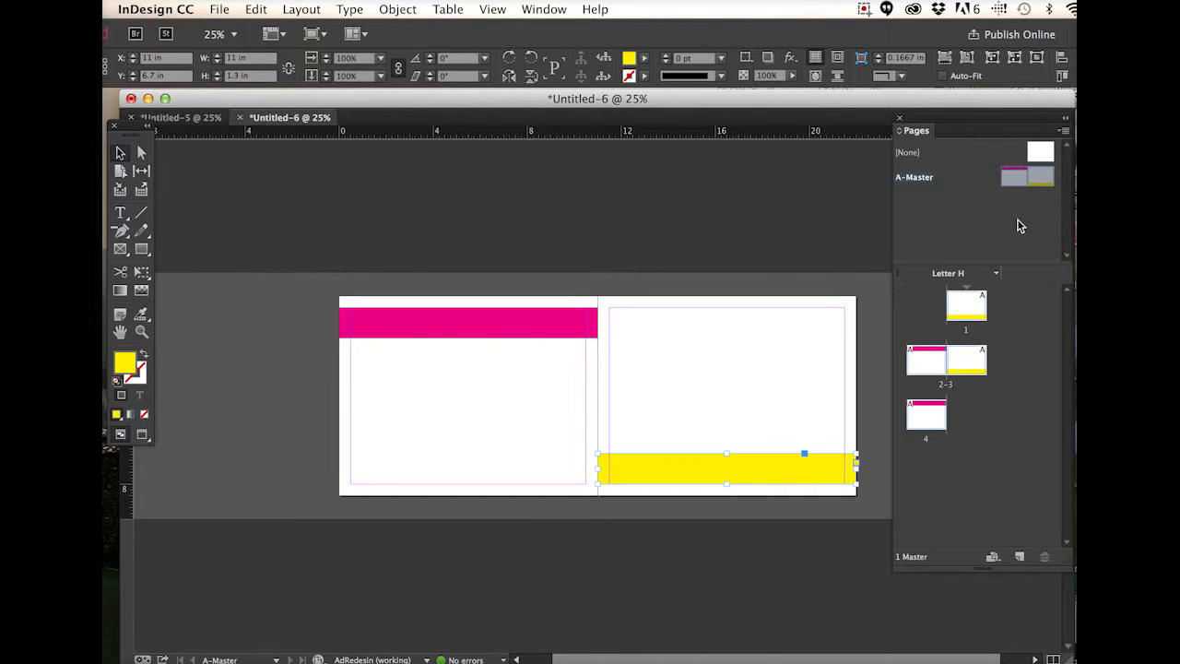
Step: Create a new two-page master with prefix B named Photo Page, based on [None]
click(1065, 132)
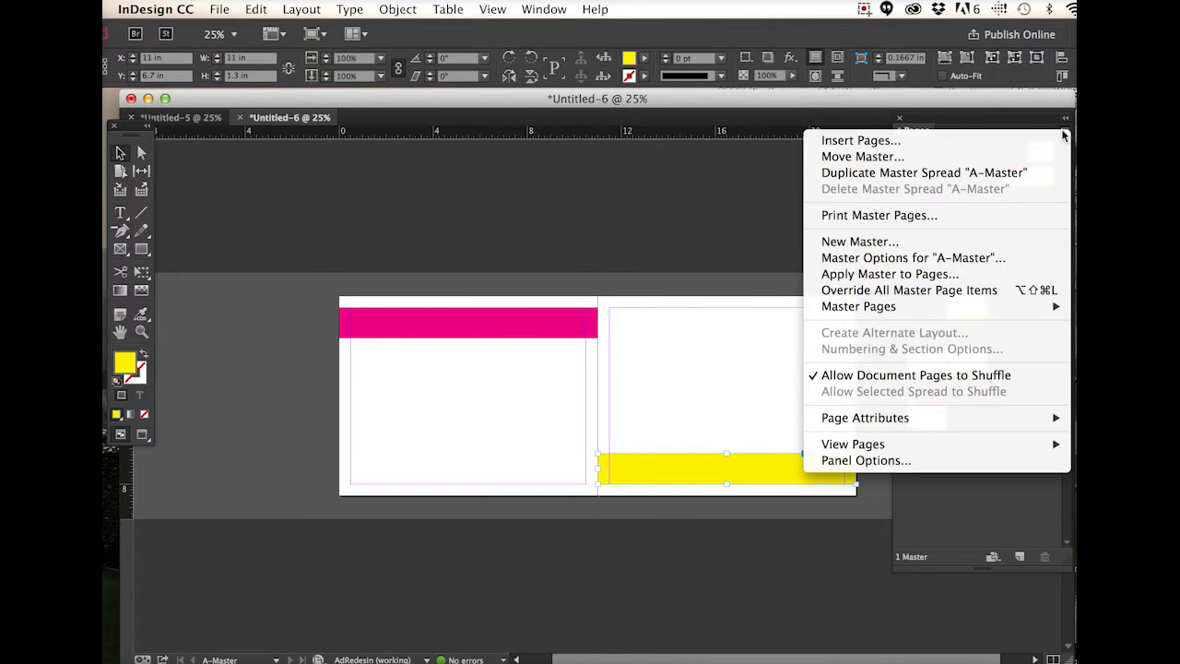
click(1064, 134)
click(1064, 133)
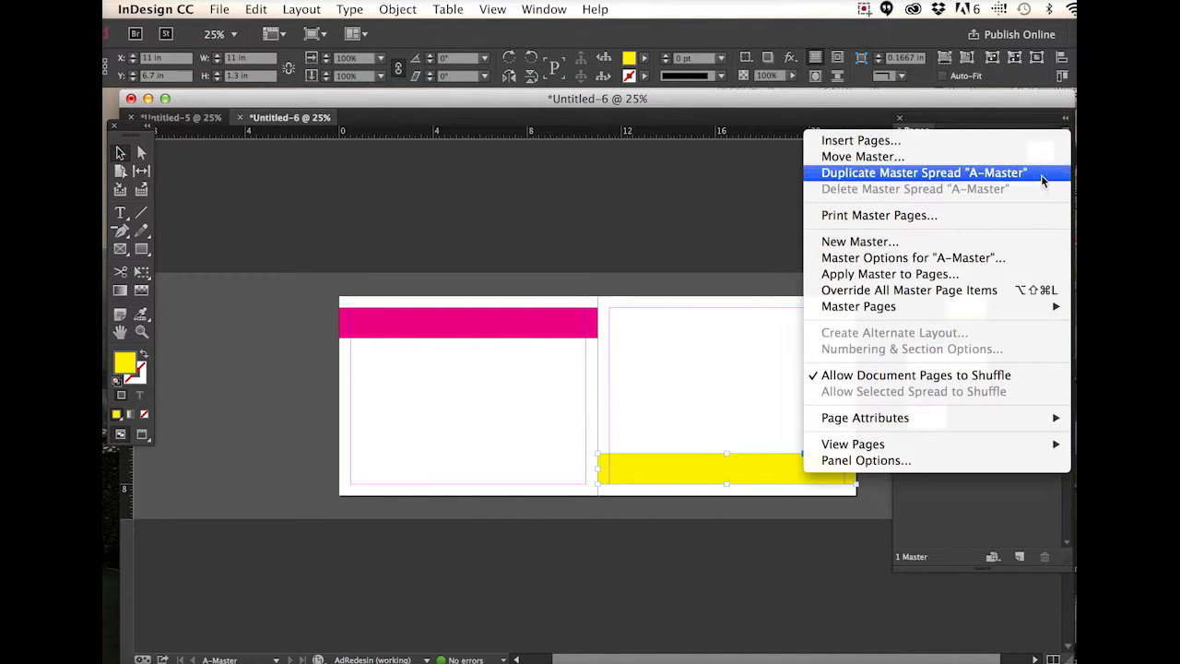
click(1030, 243)
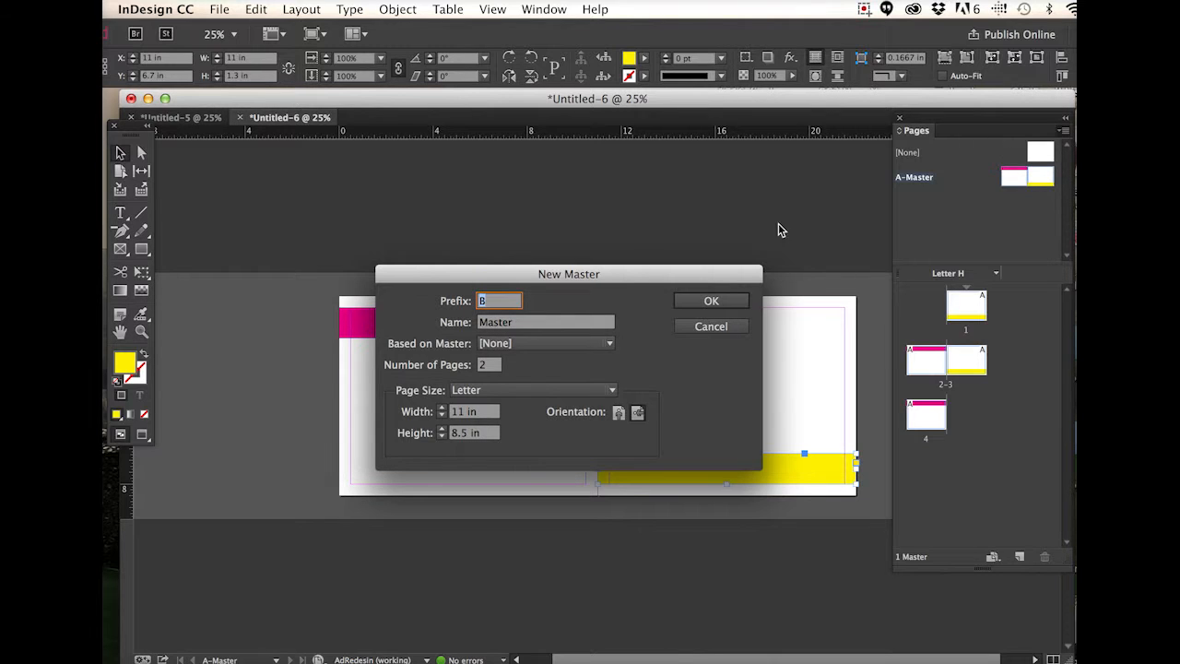
key(Tab)
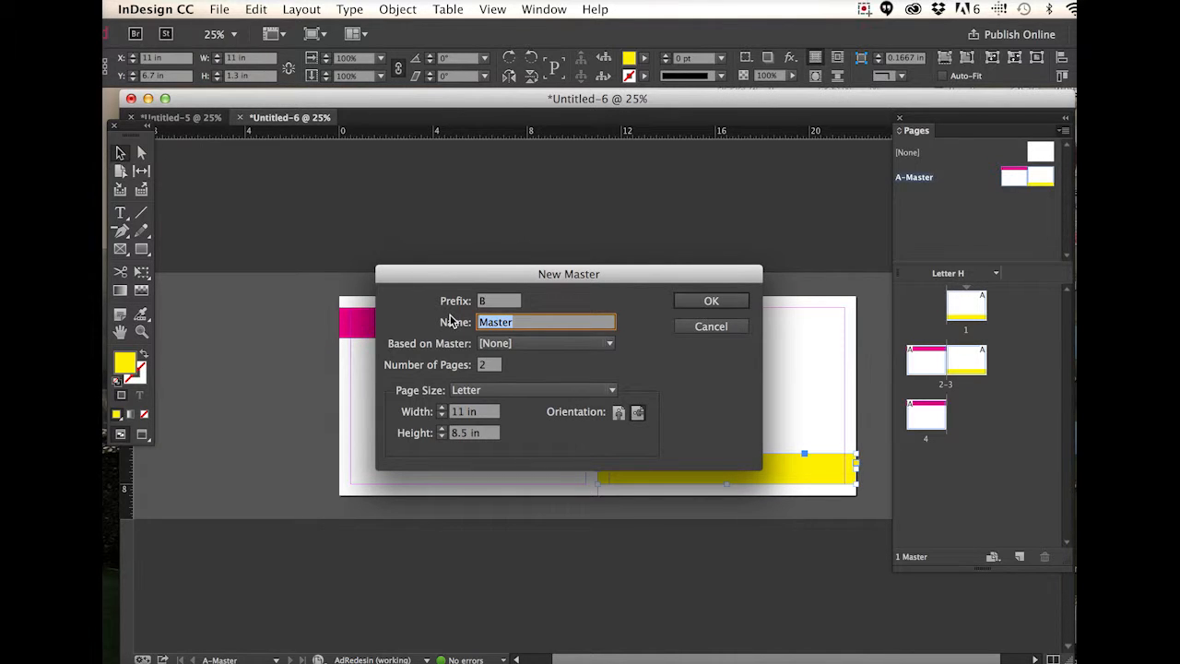
text(Photo Page)
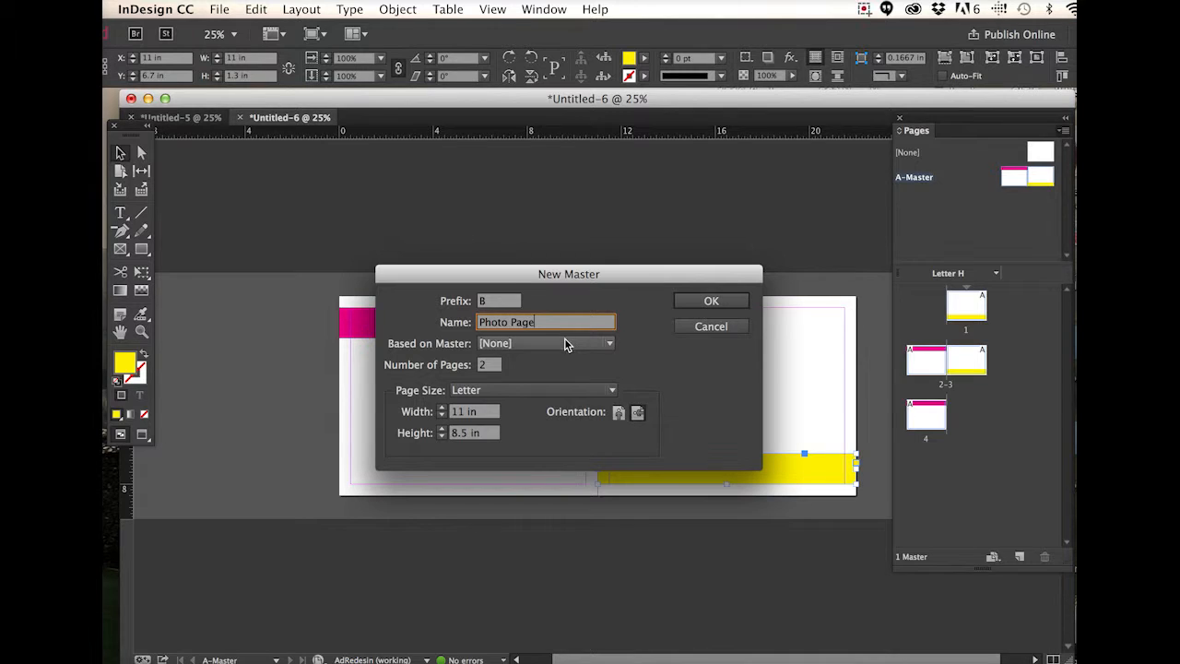
click(554, 343)
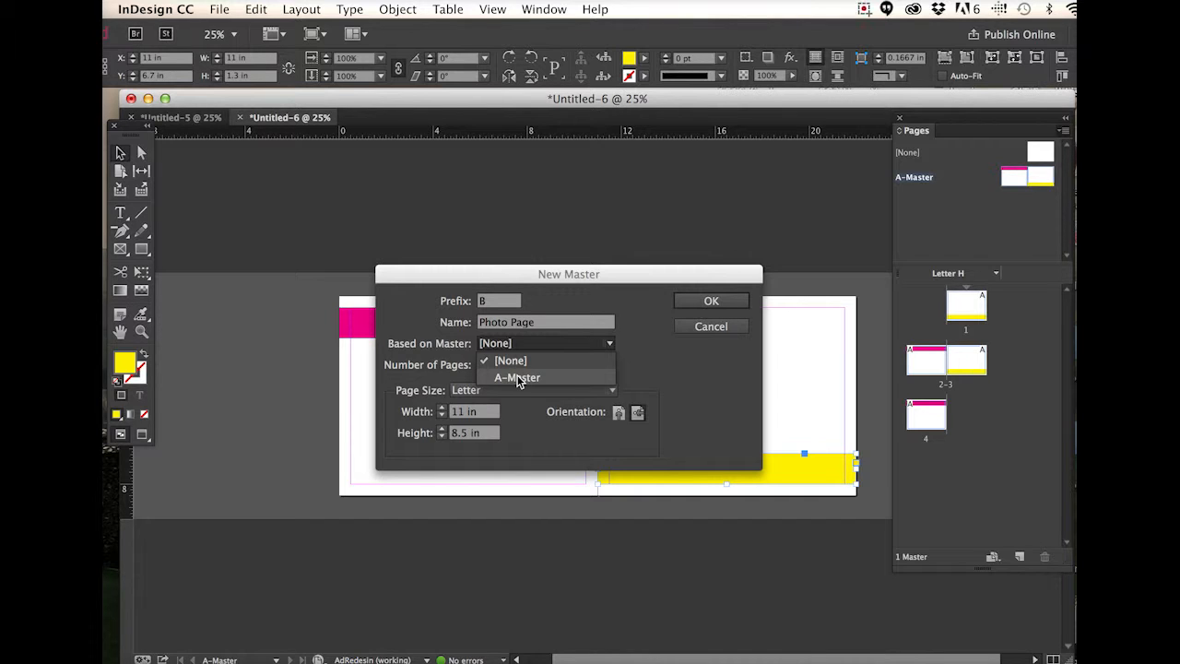
click(712, 372)
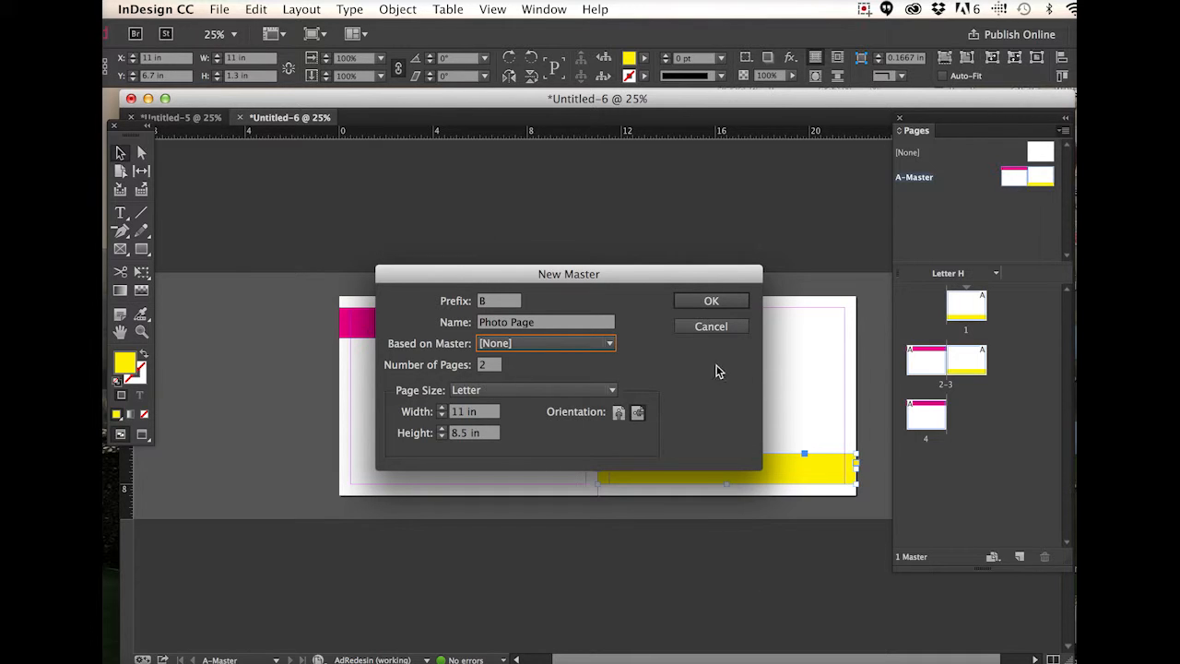
click(710, 301)
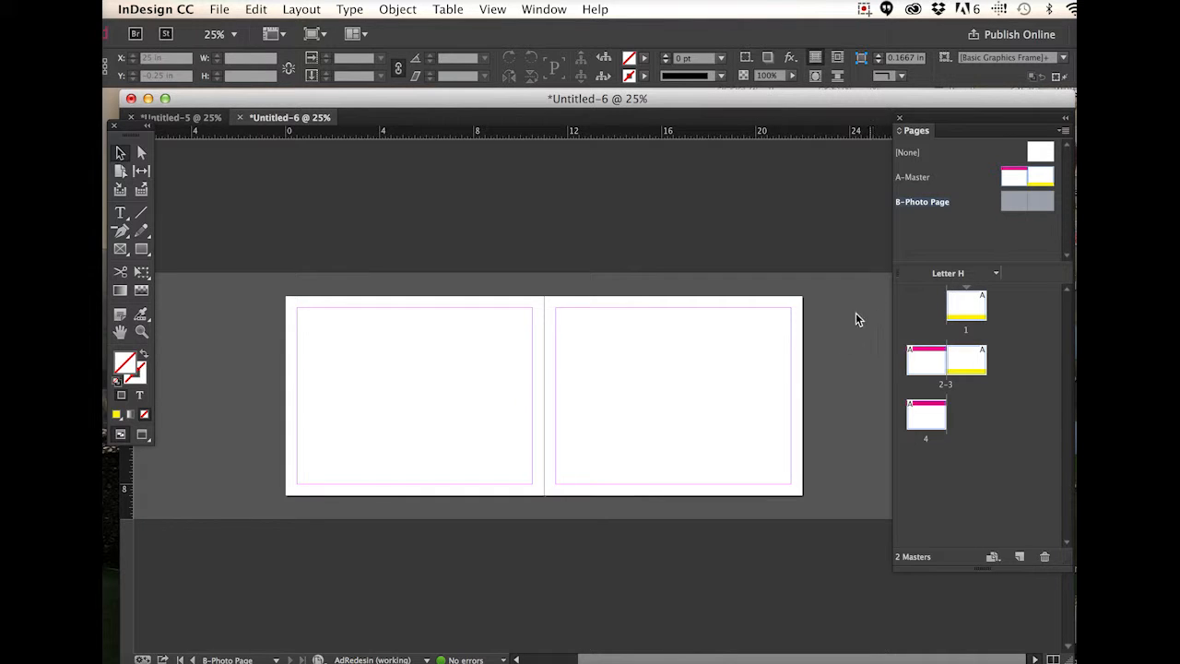
Step: Draw a grid of empty picture frames, three columns by two rows, about 10 by 7.05 in overall on the left Photo Page master
click(119, 249)
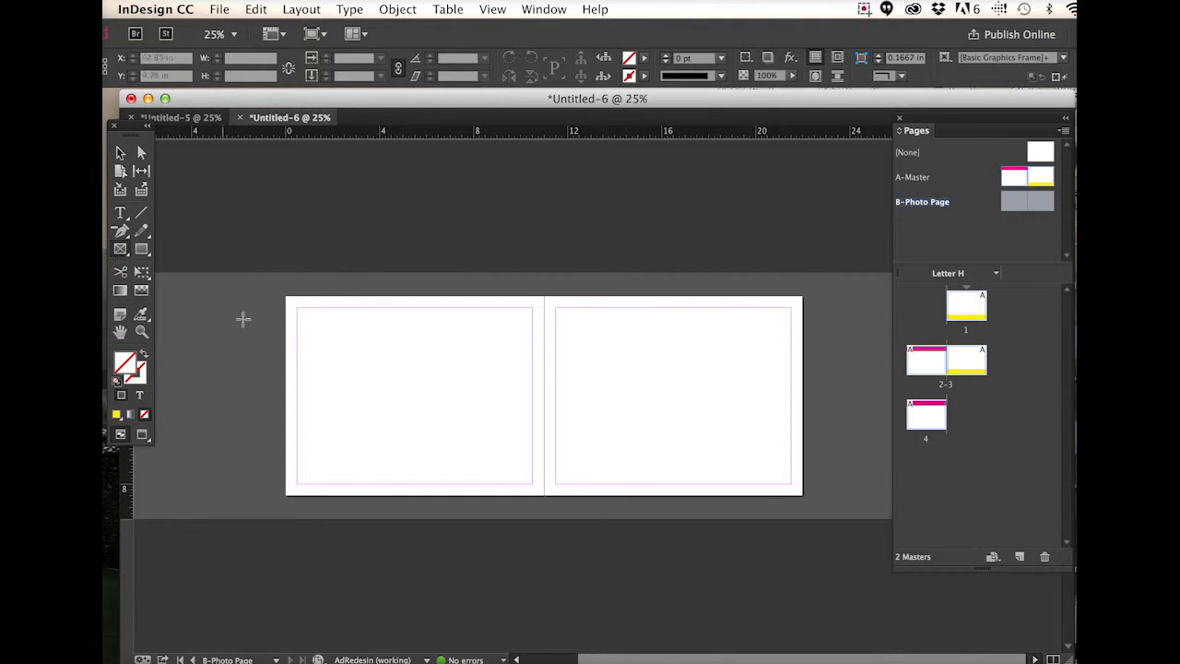
drag(298, 315, 532, 479)
key(Right)
key(Right)
key(Up)
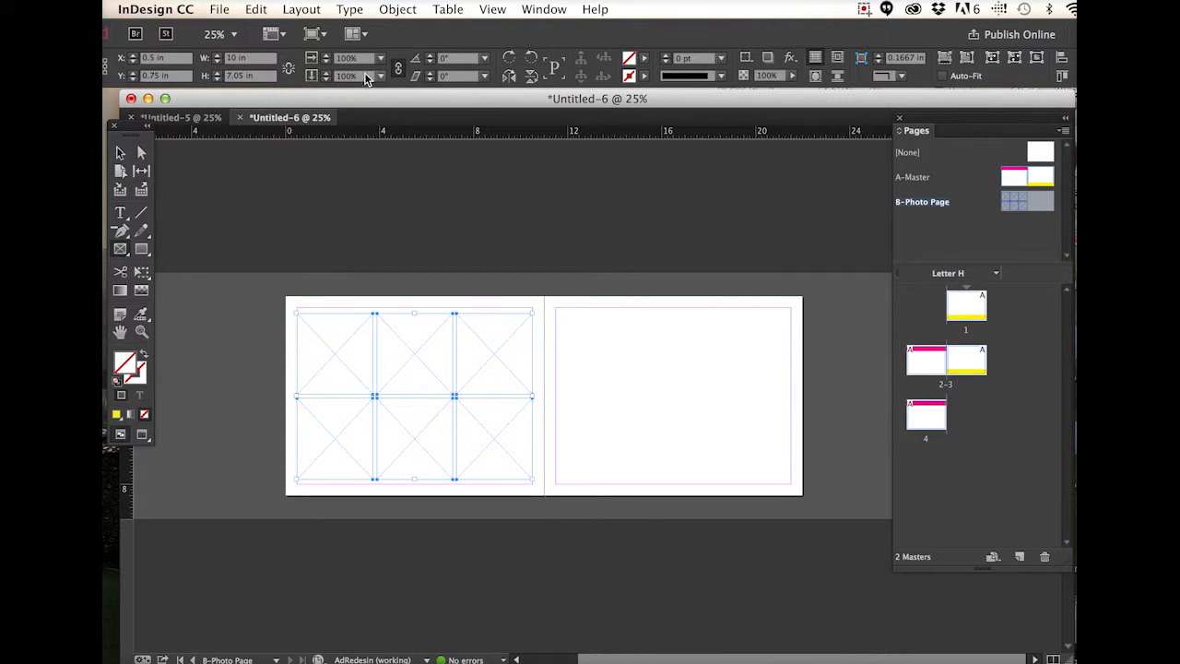
Step: Give the six picture frames a 2 pt stroke in [Black]
click(665, 54)
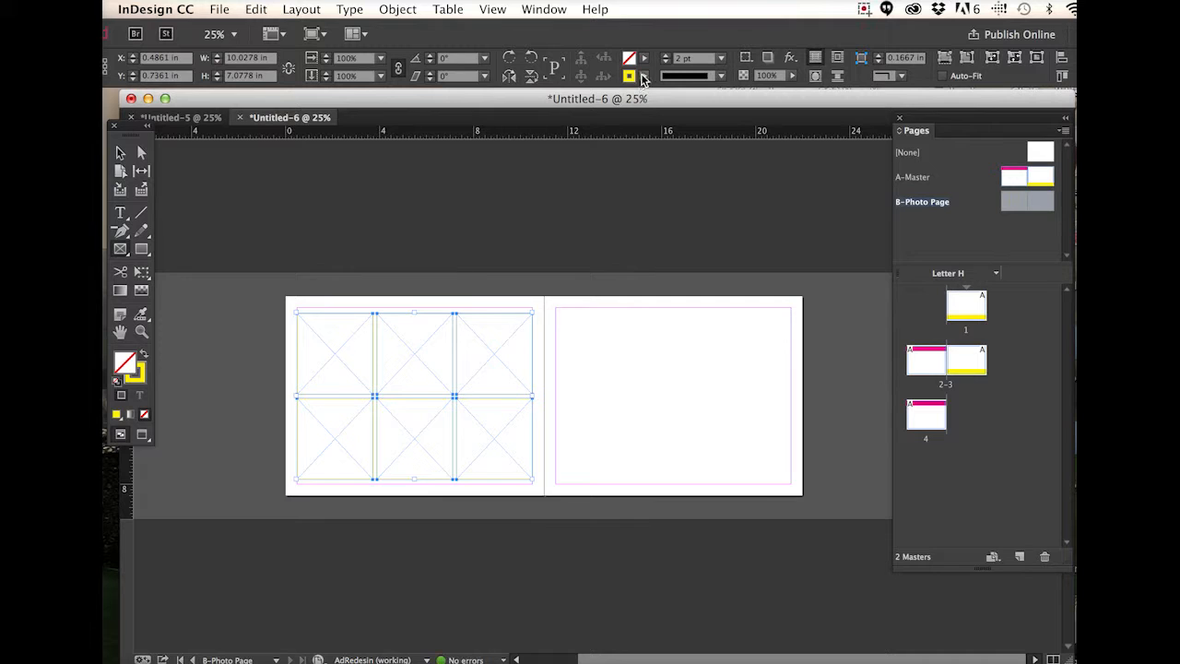
click(643, 76)
click(539, 163)
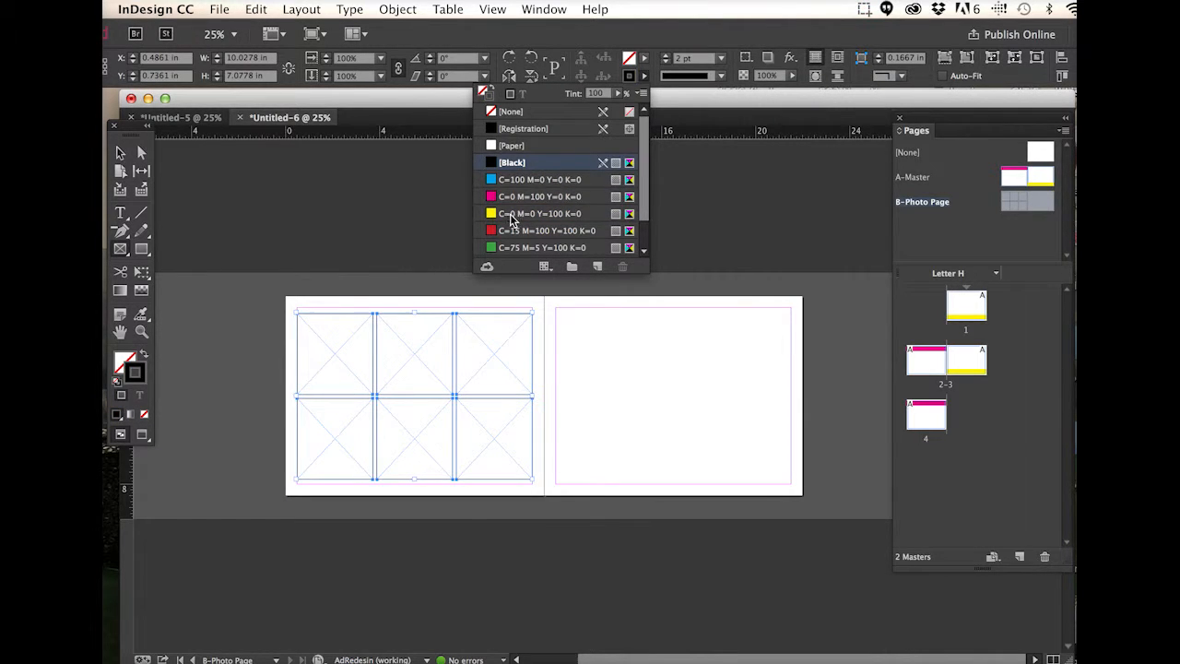
click(120, 154)
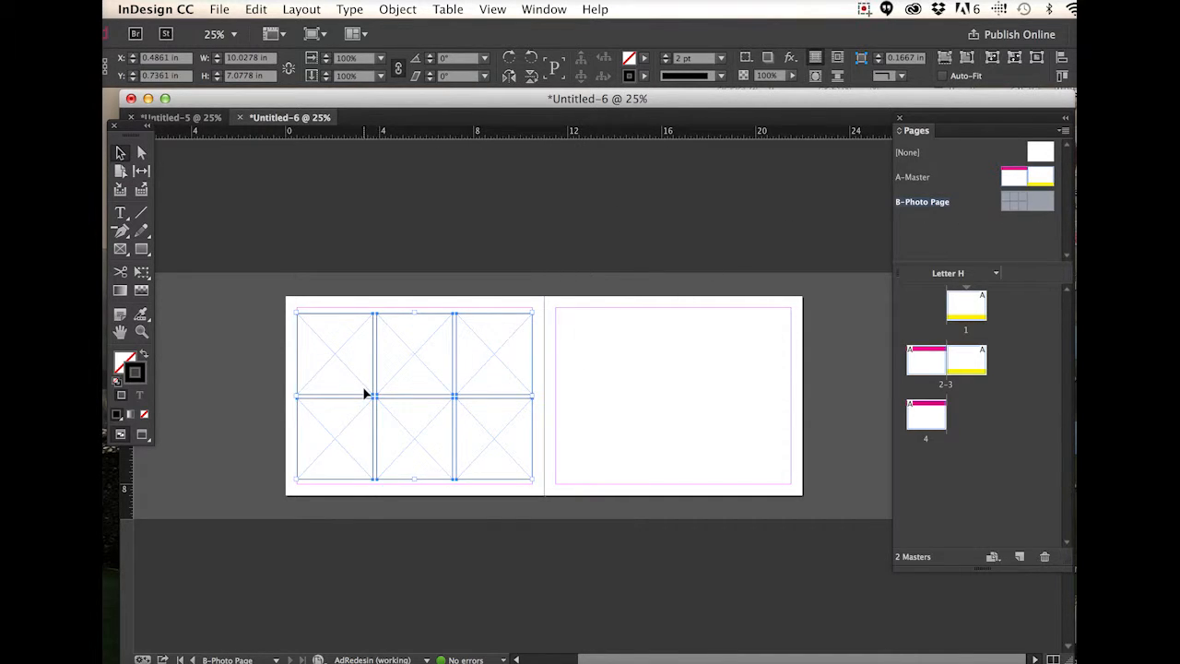
Step: Draw a text frame about 8.15 by 3.5 in on the right page of the Photo Page master
click(122, 214)
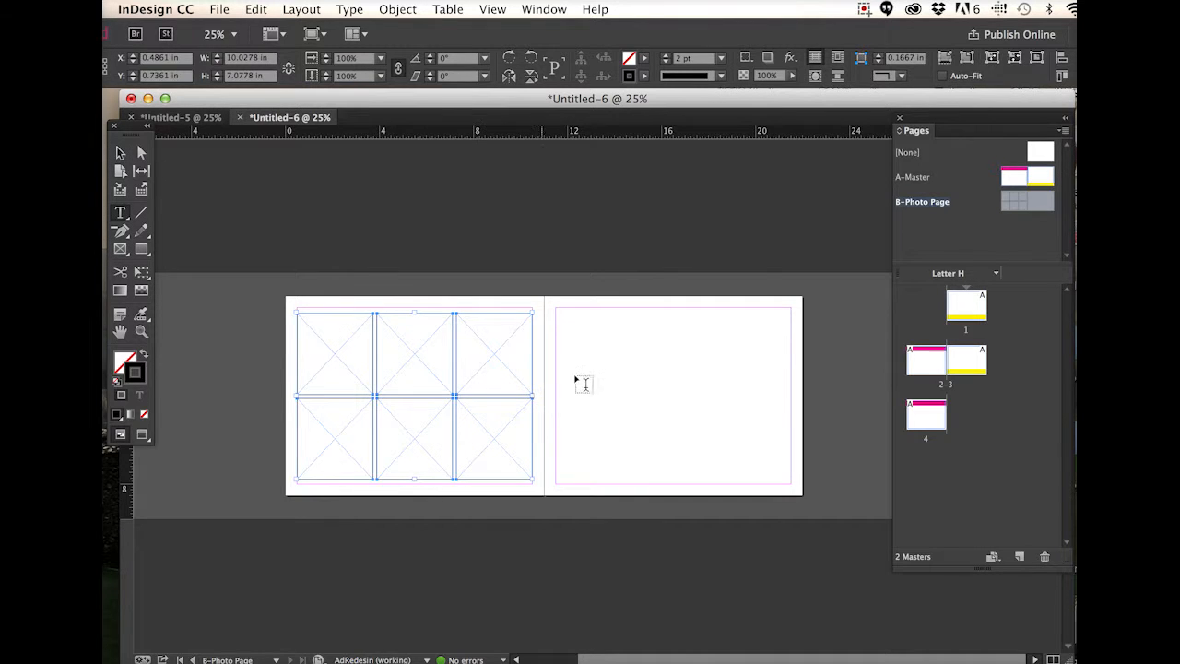
drag(576, 350, 768, 432)
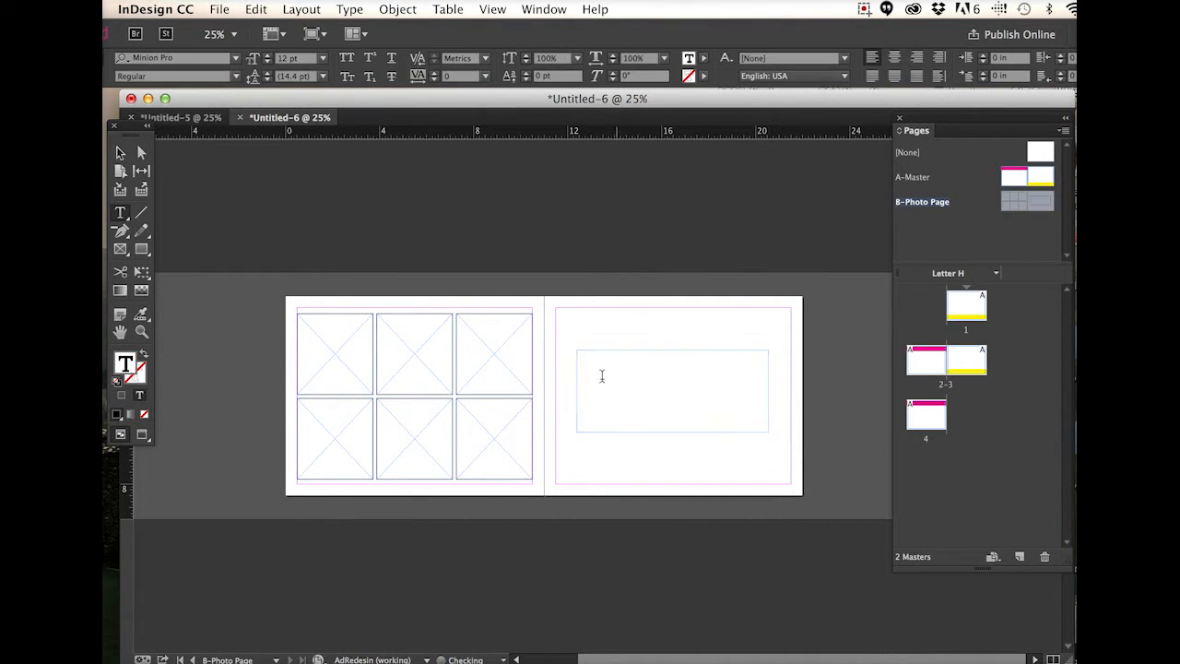
double_click(284, 58)
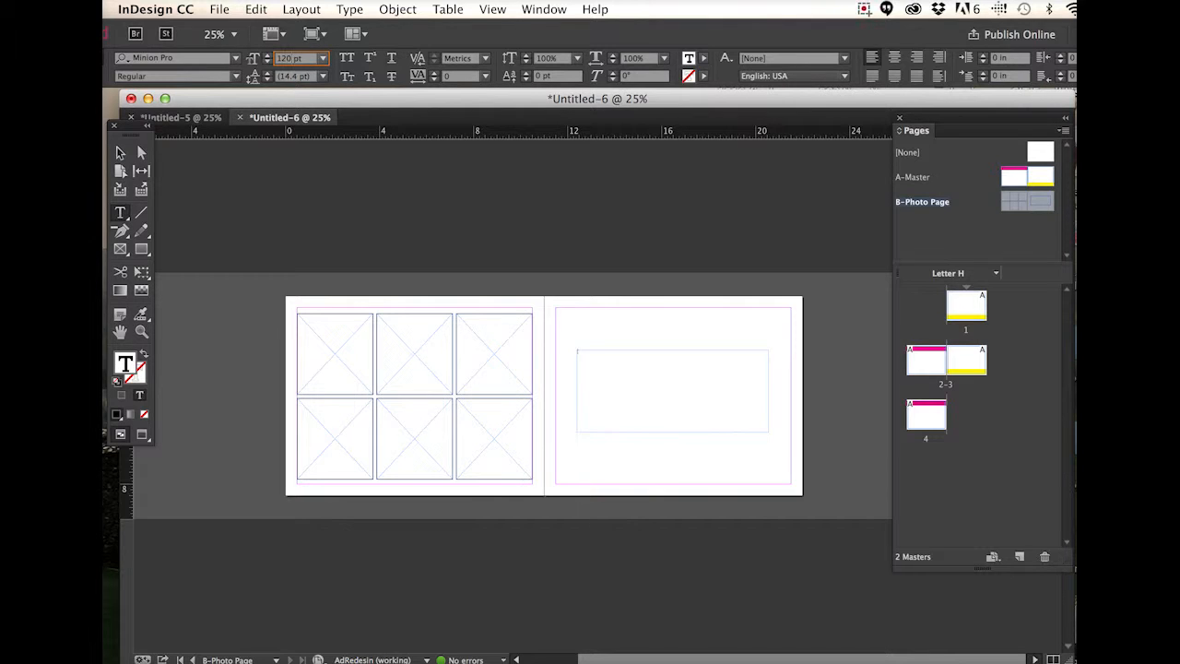
key(Tab)
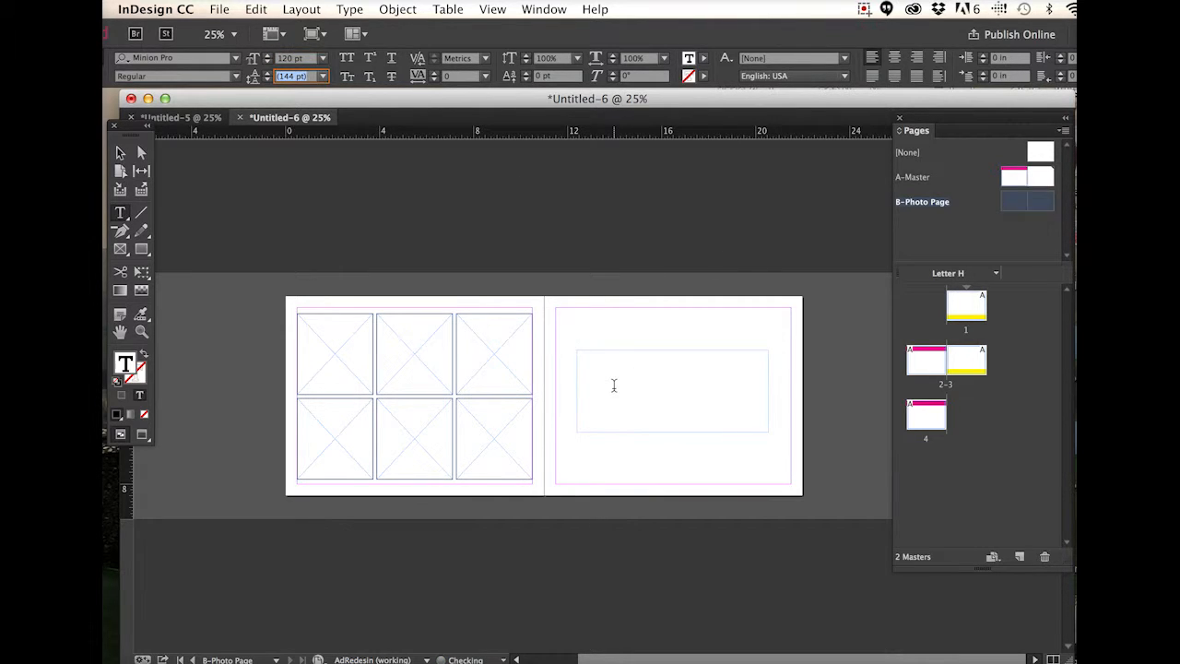
text(1)
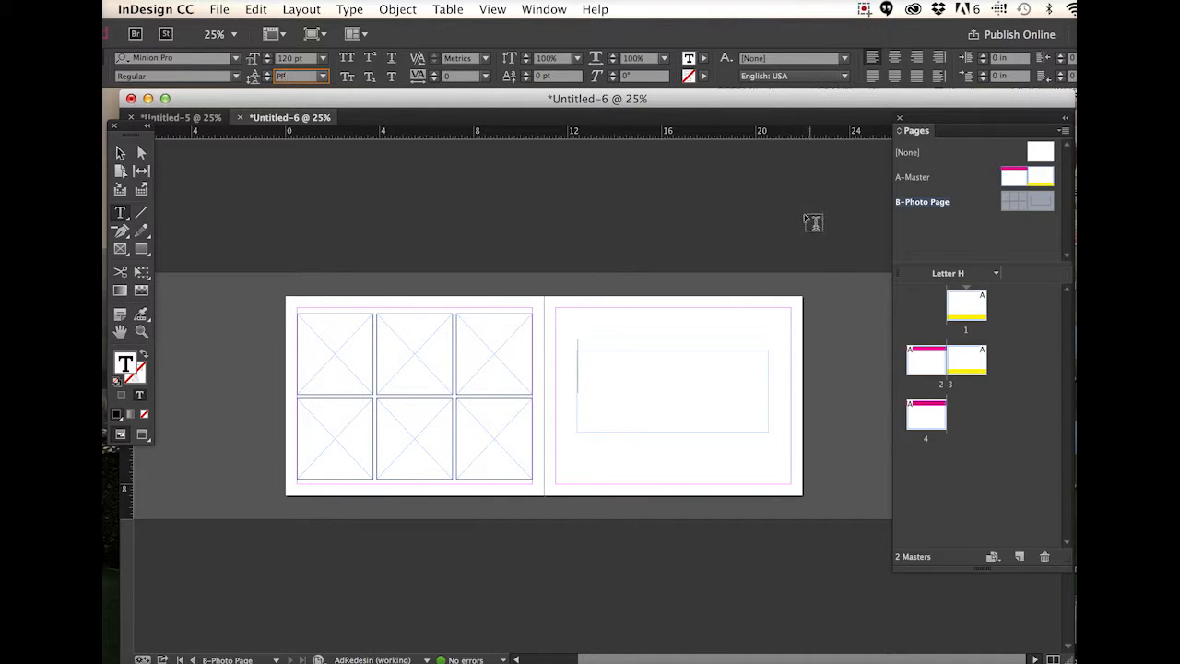
click(589, 385)
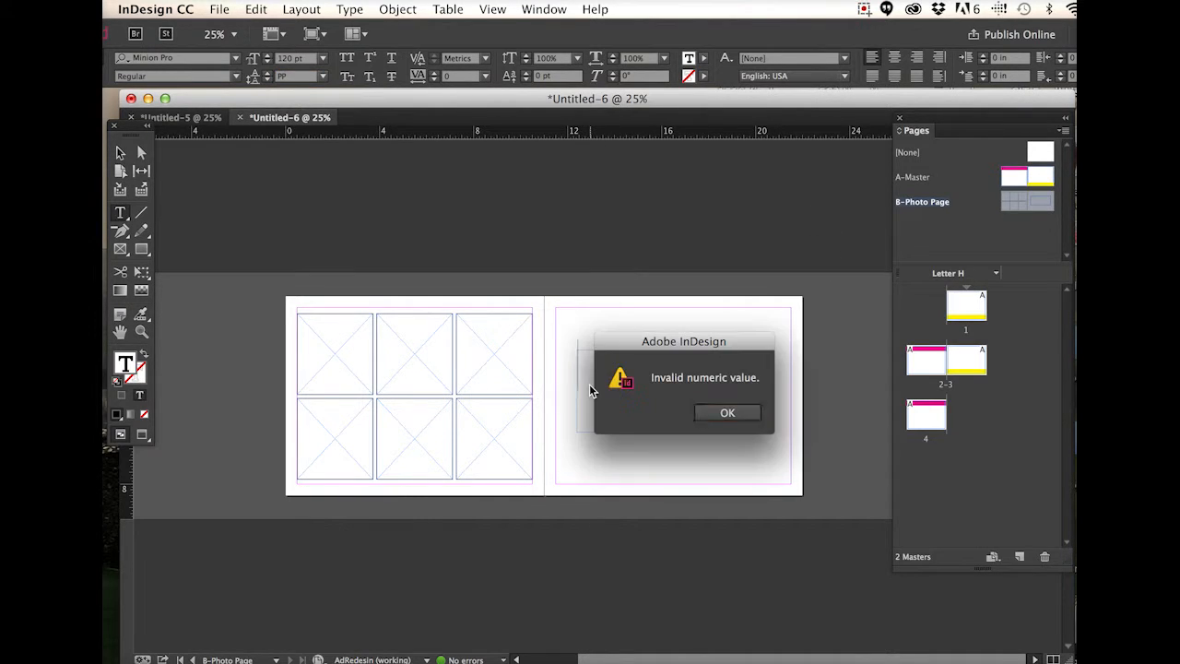
click(734, 415)
text(P)
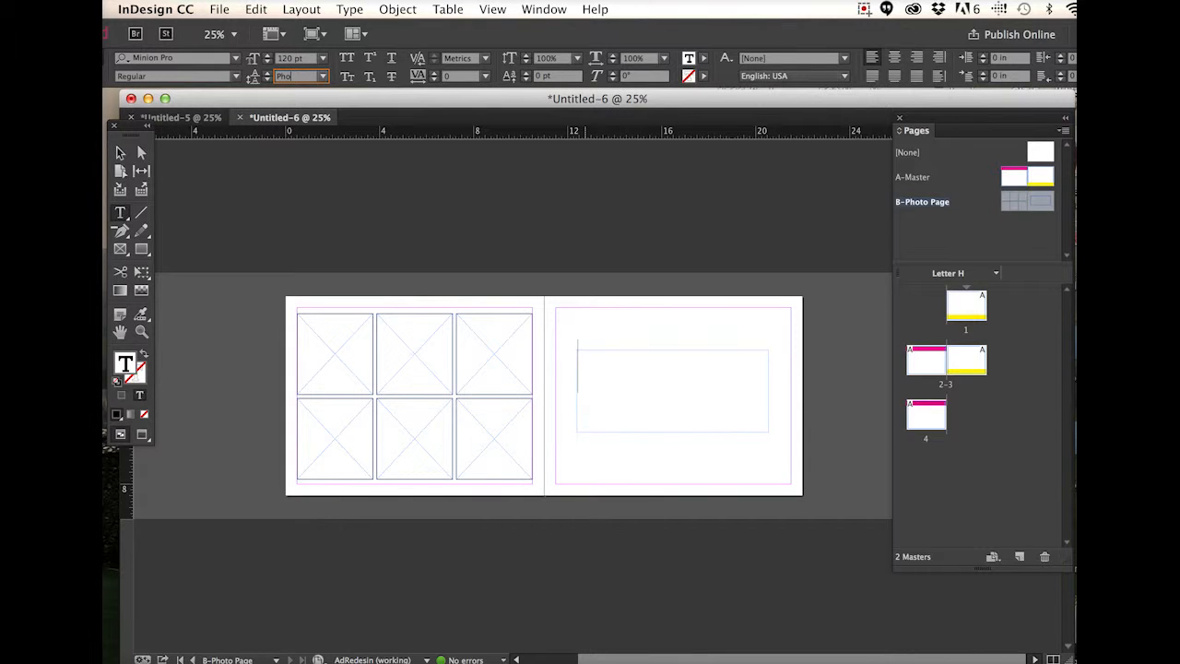
drag(303, 75, 251, 73)
key(super+z)
Step: Set the font size to 120 pt and enter the heading PHOTOS in the right page's text frame
click(287, 59)
text(0)
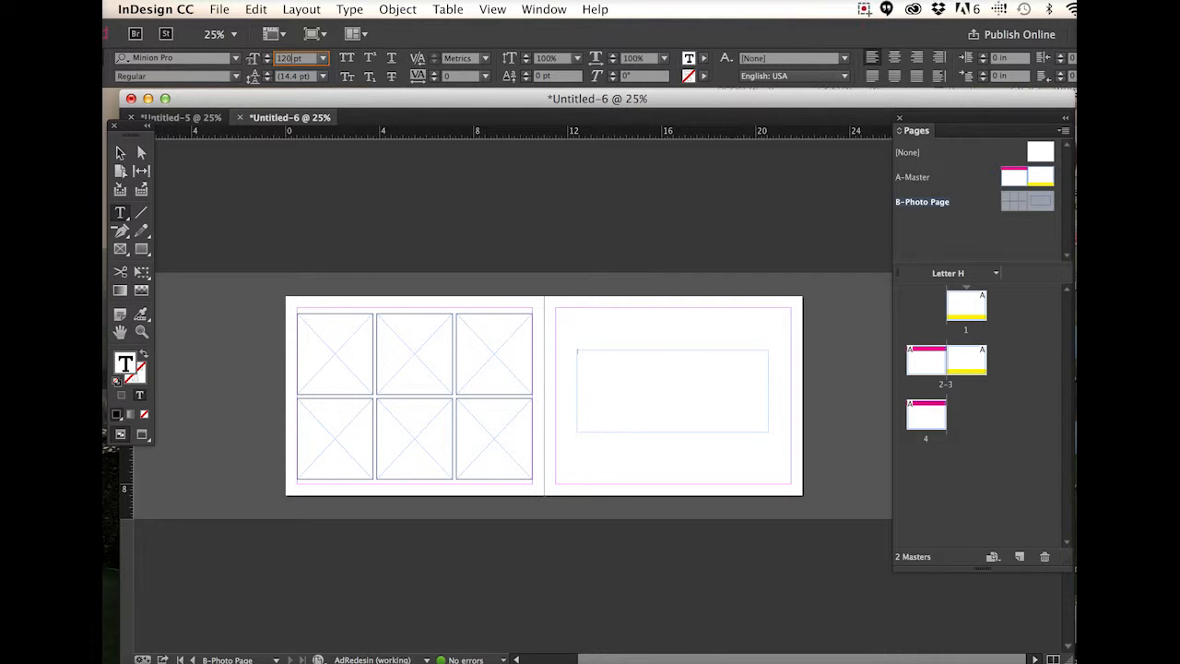
click(618, 383)
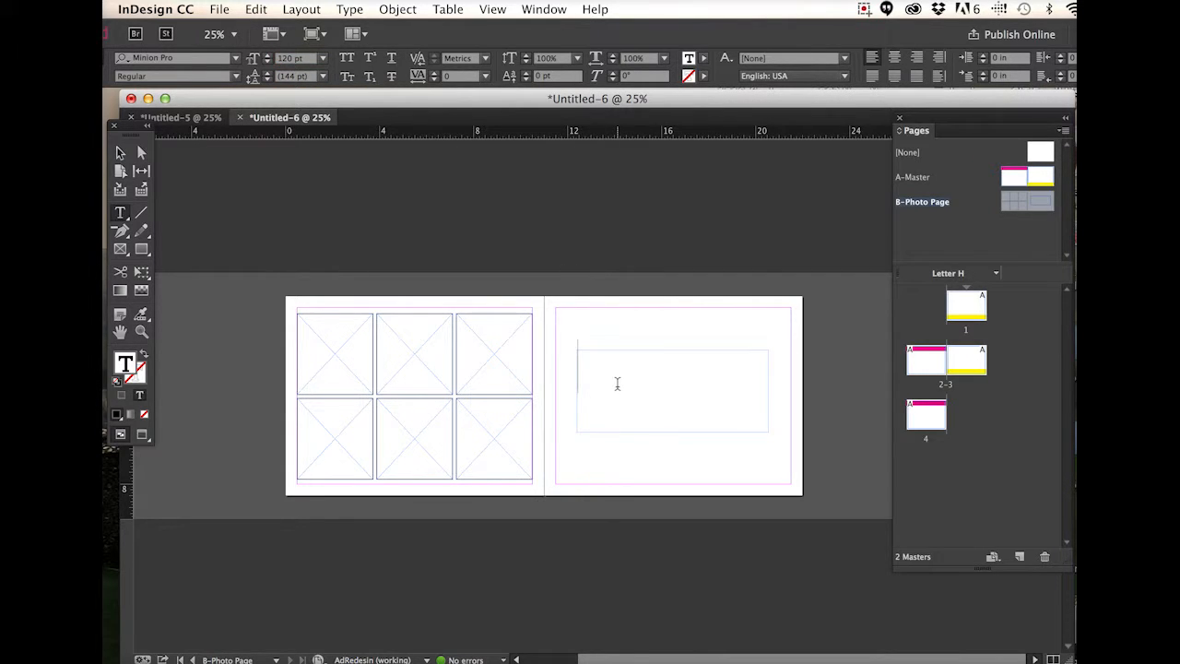
text(PHOTS)
key(BackSpace)
text(OS)
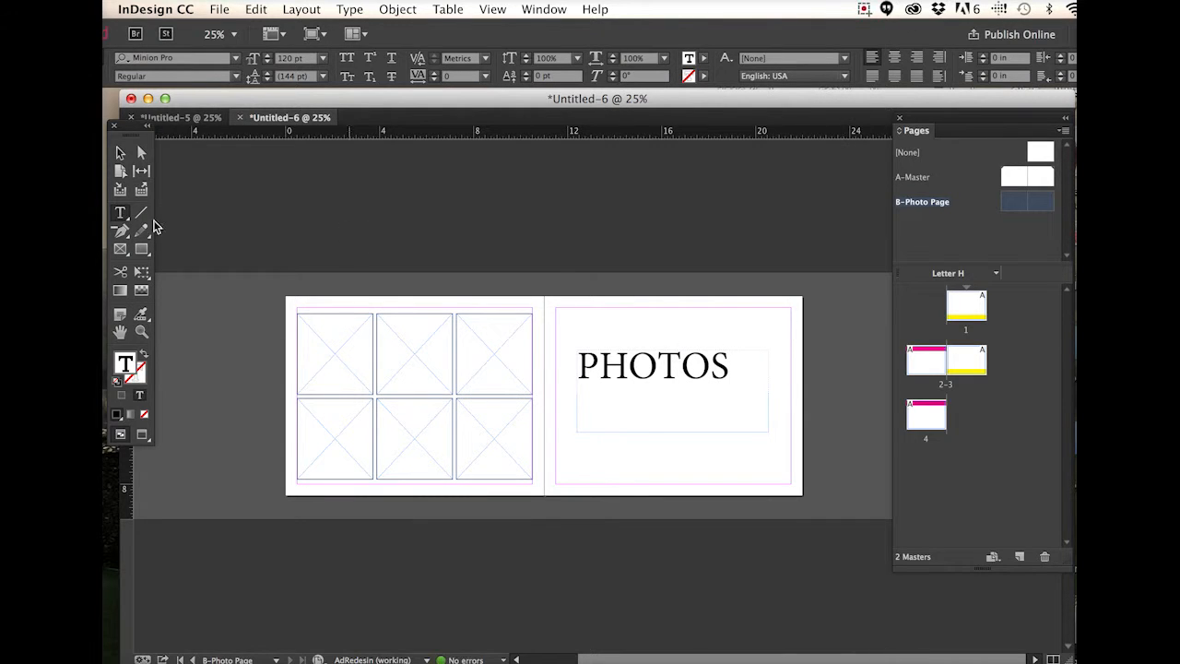
click(120, 153)
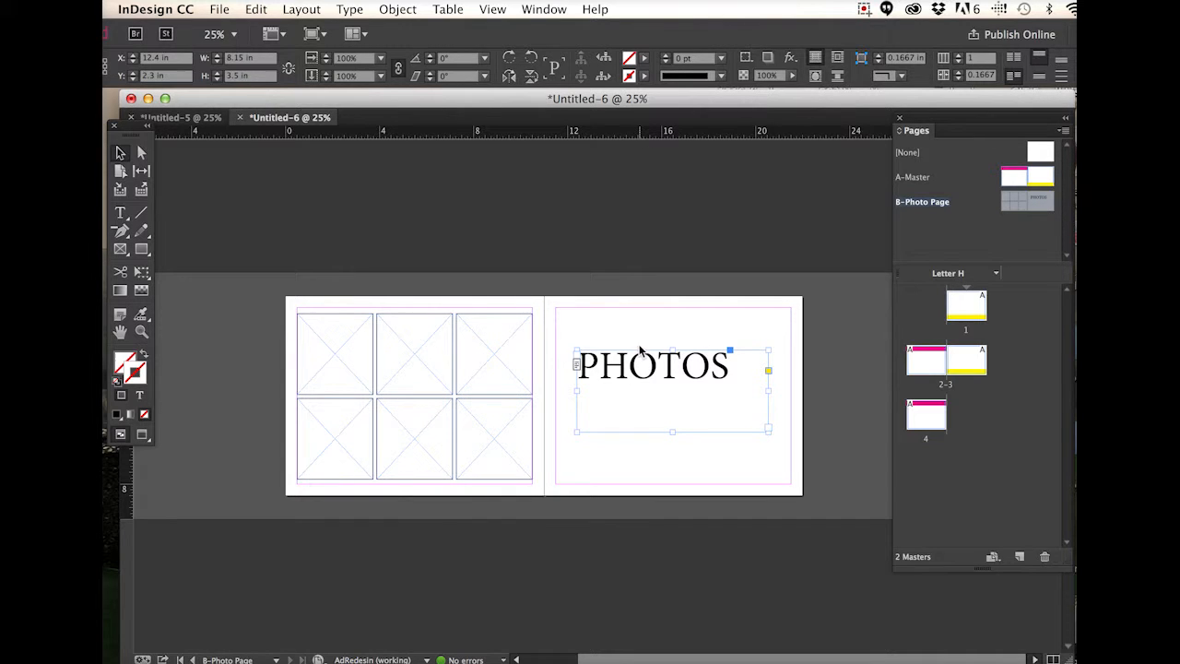
Step: Move the PHOTOS text frame to about X 12.875 in, Y 3.125 in on the right master page and deselect it
drag(639, 354, 650, 373)
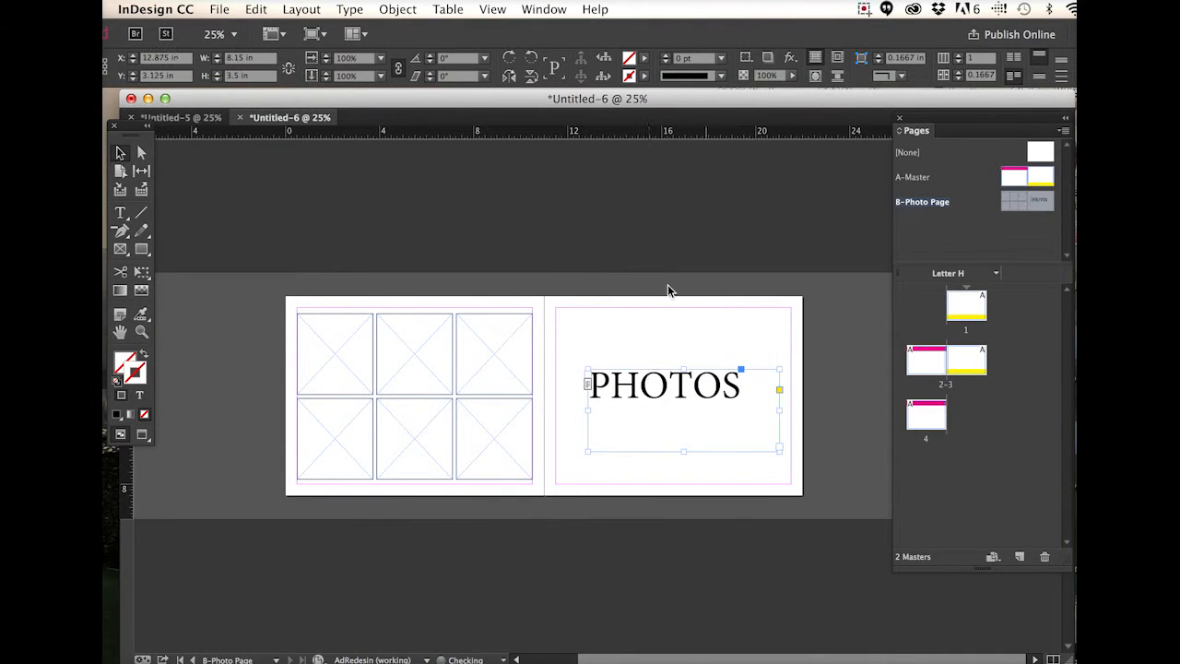
click(837, 317)
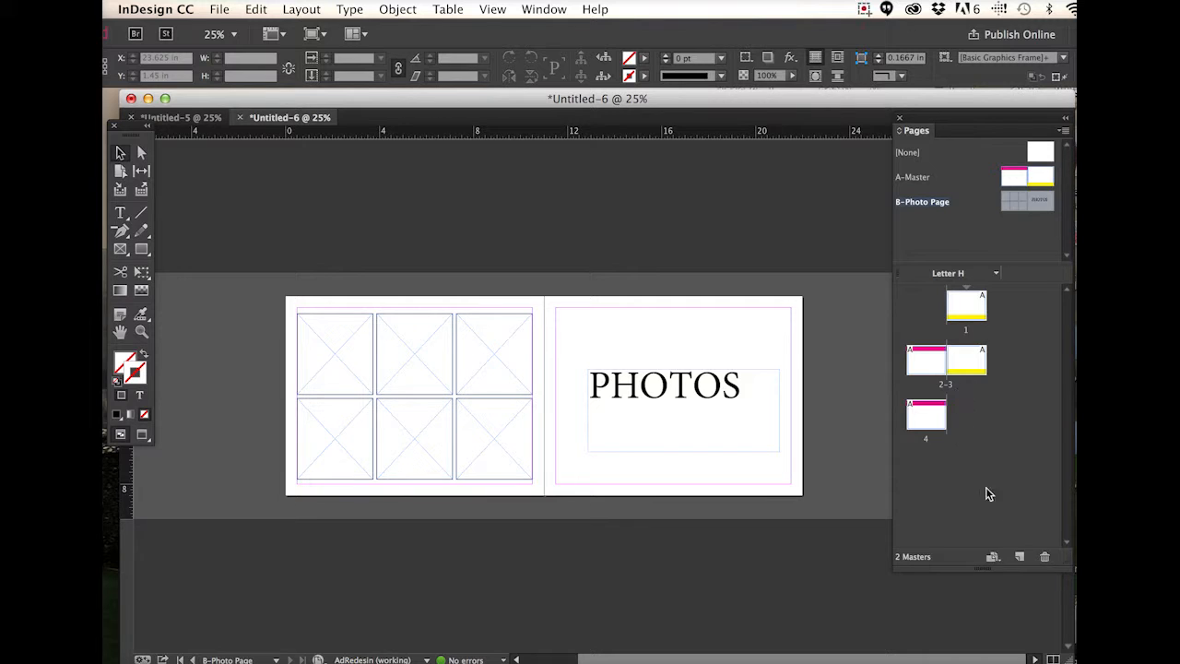
double_click(1019, 558)
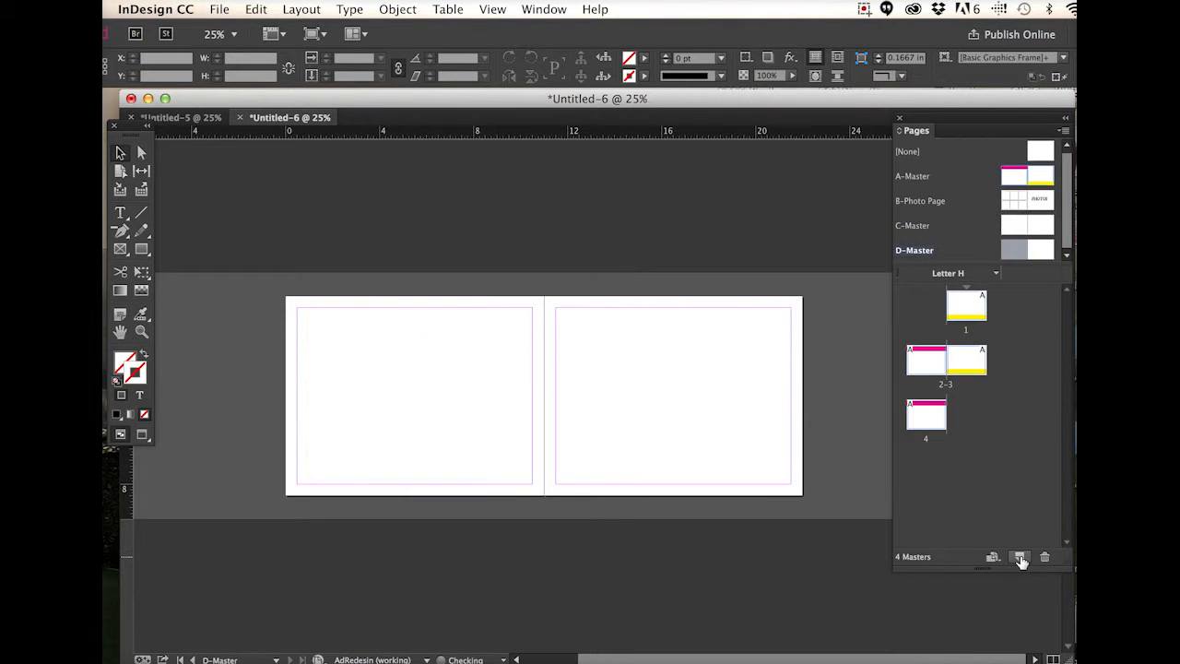
key(super+z)
key(super+z)
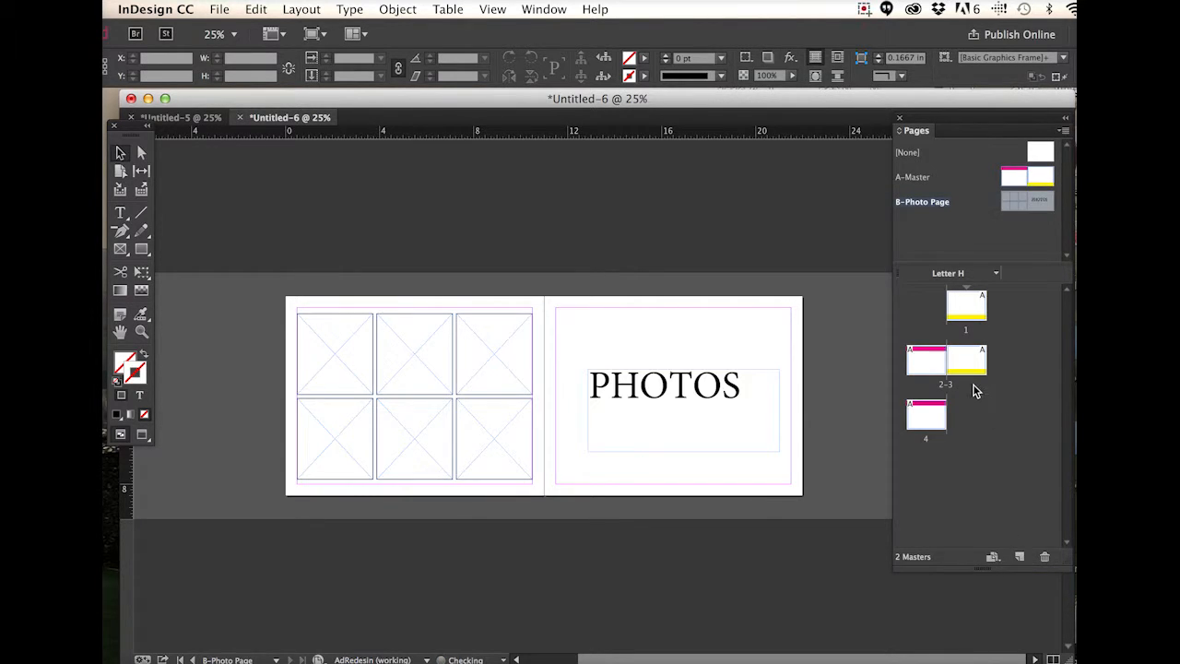
Step: Add two new document pages after page 2
click(926, 359)
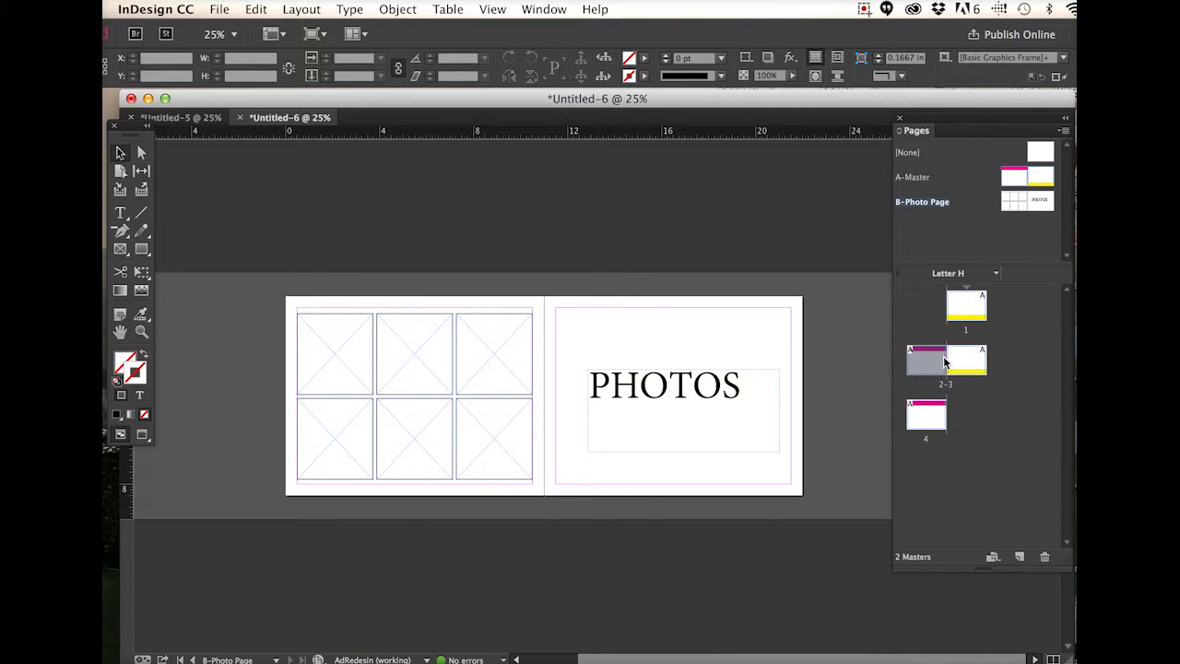
double_click(1020, 558)
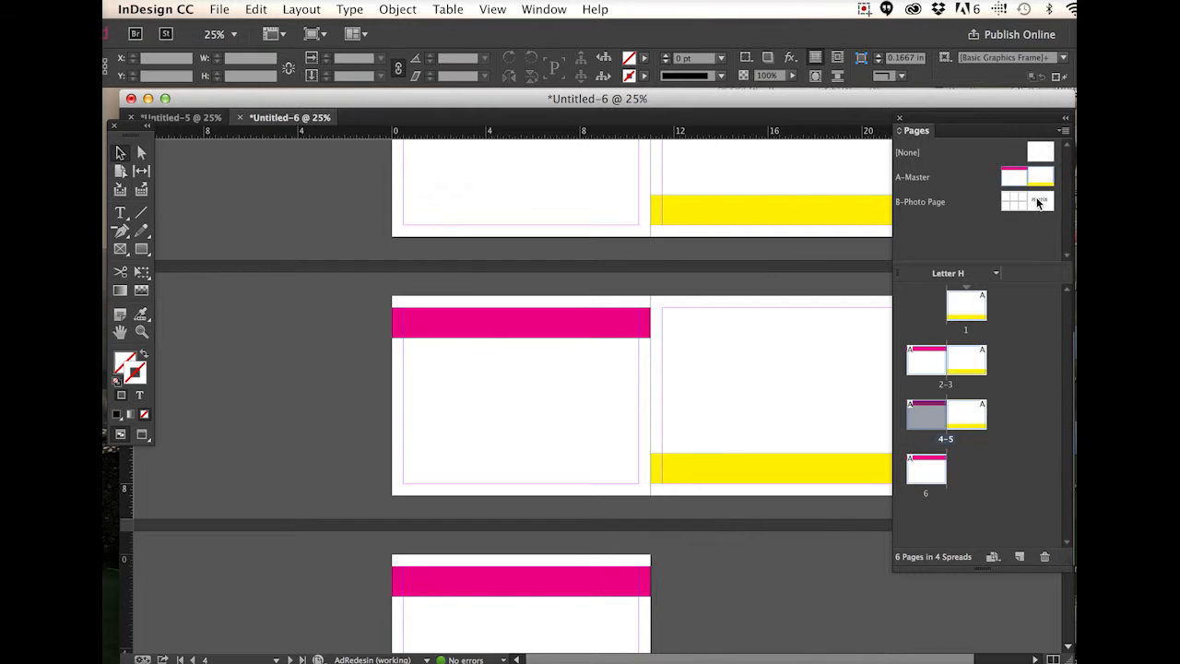
Step: Apply the B-Photo Page master to the whole spread of pages 4-5
click(932, 204)
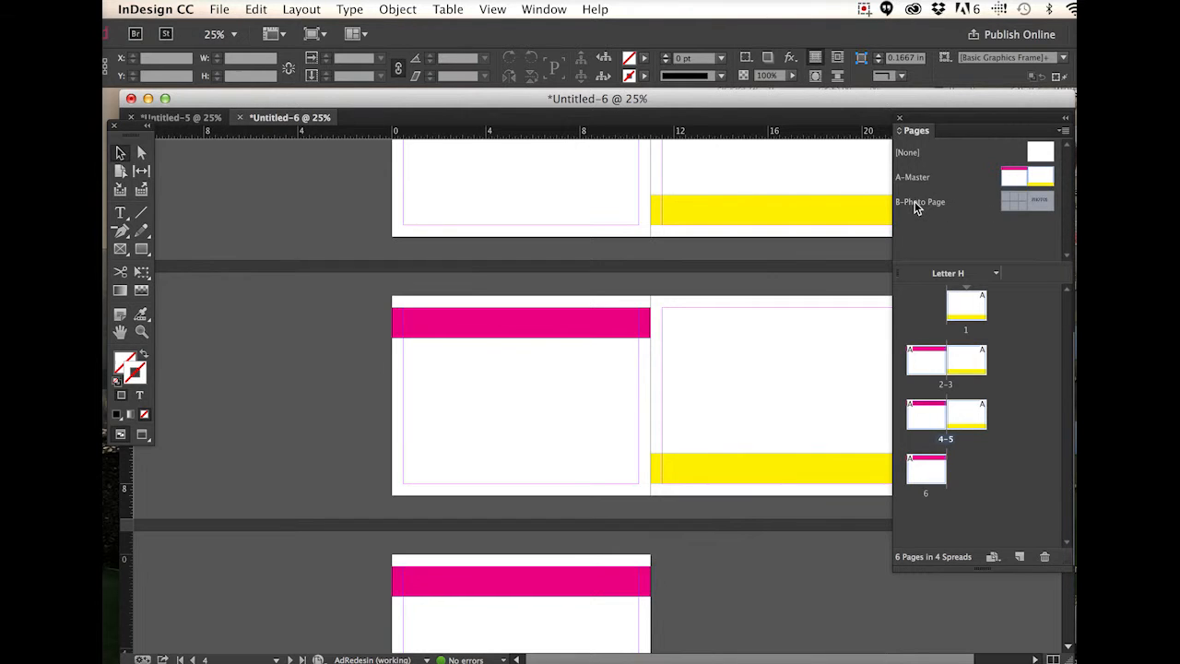
double_click(914, 201)
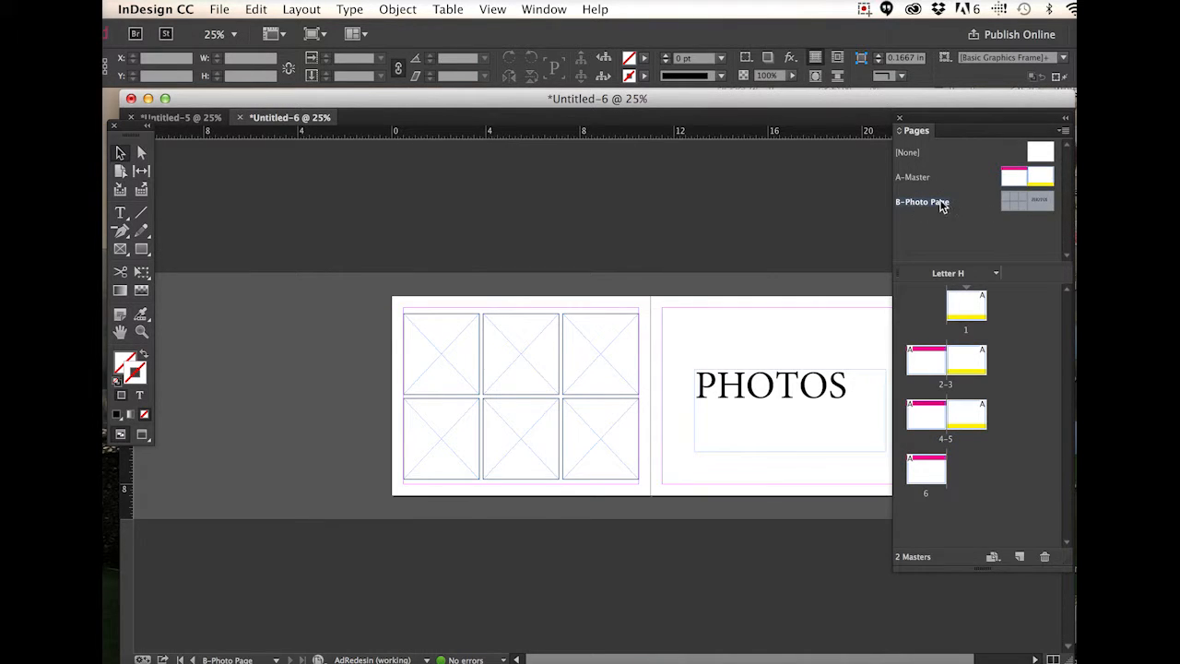
drag(930, 203, 920, 427)
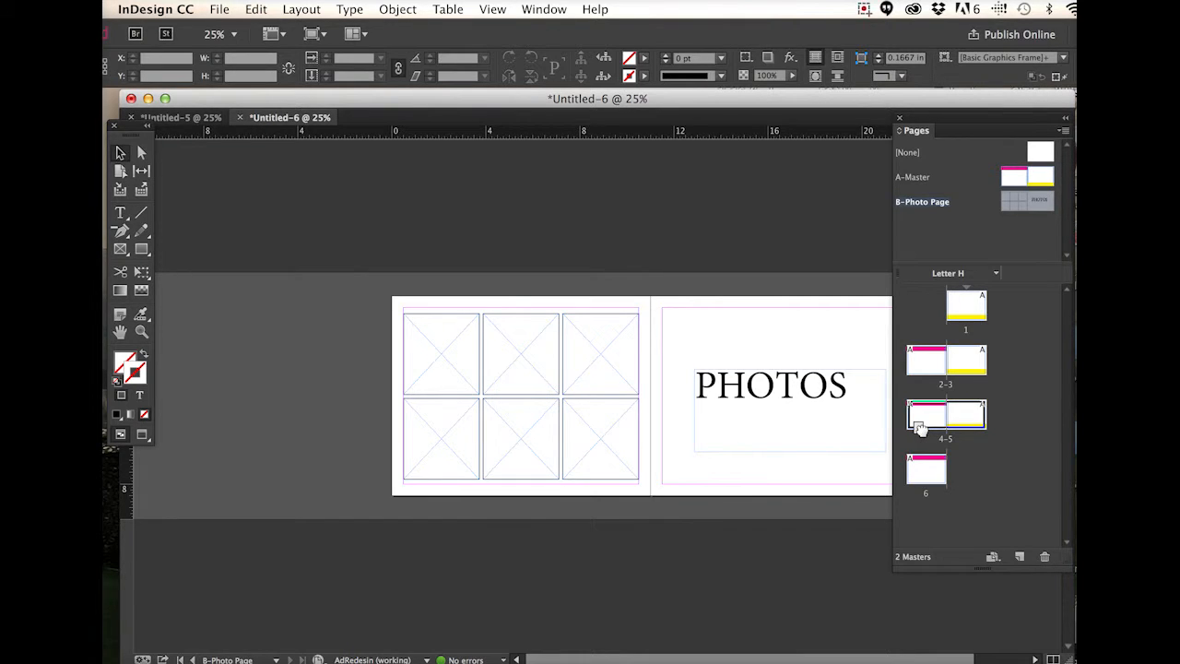
drag(919, 427, 920, 428)
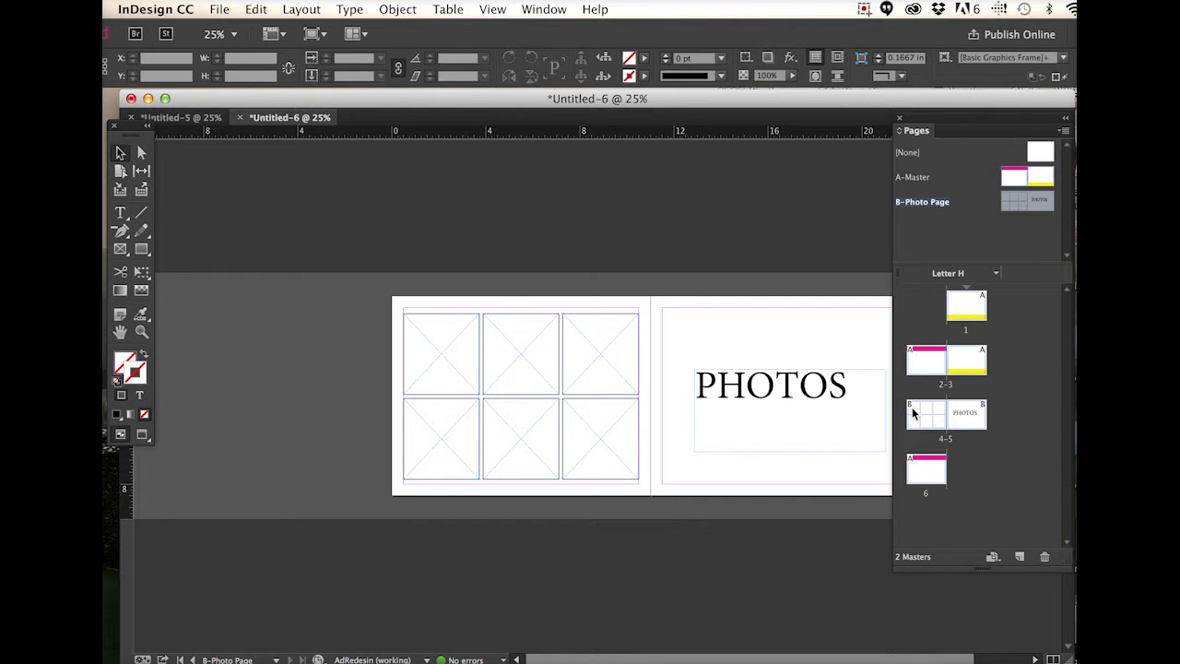
Step: Go to spread 4-5 and compare its photo layout with the A-Master pages in the document
double_click(947, 440)
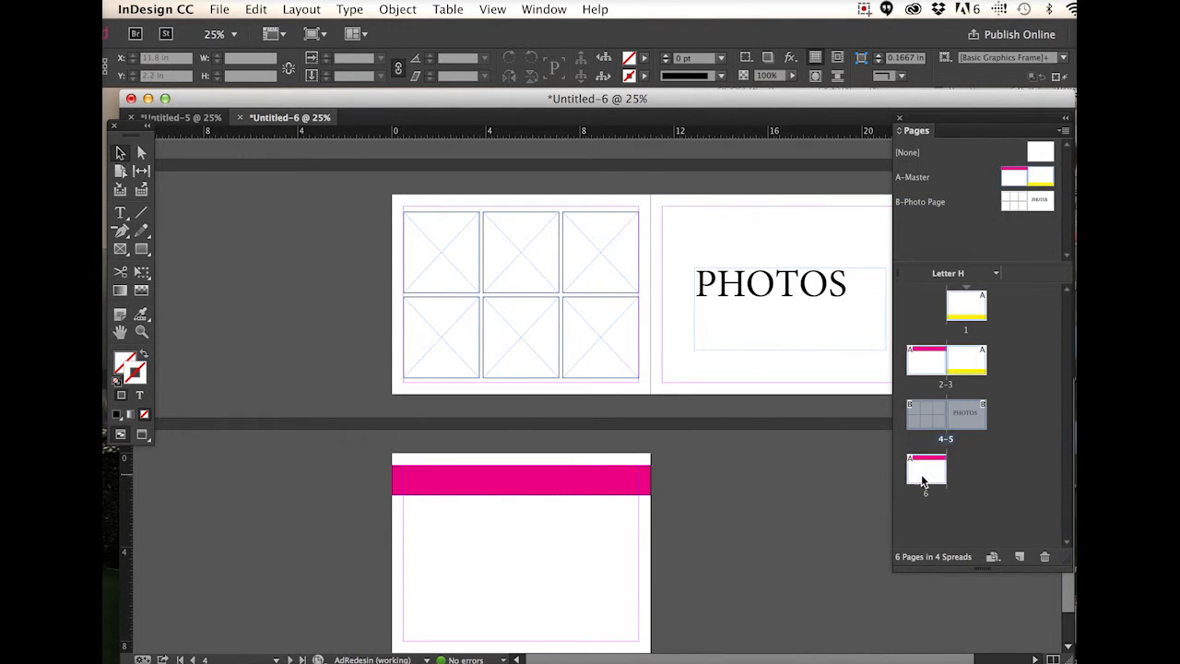
scroll(748, 504, up, 6)
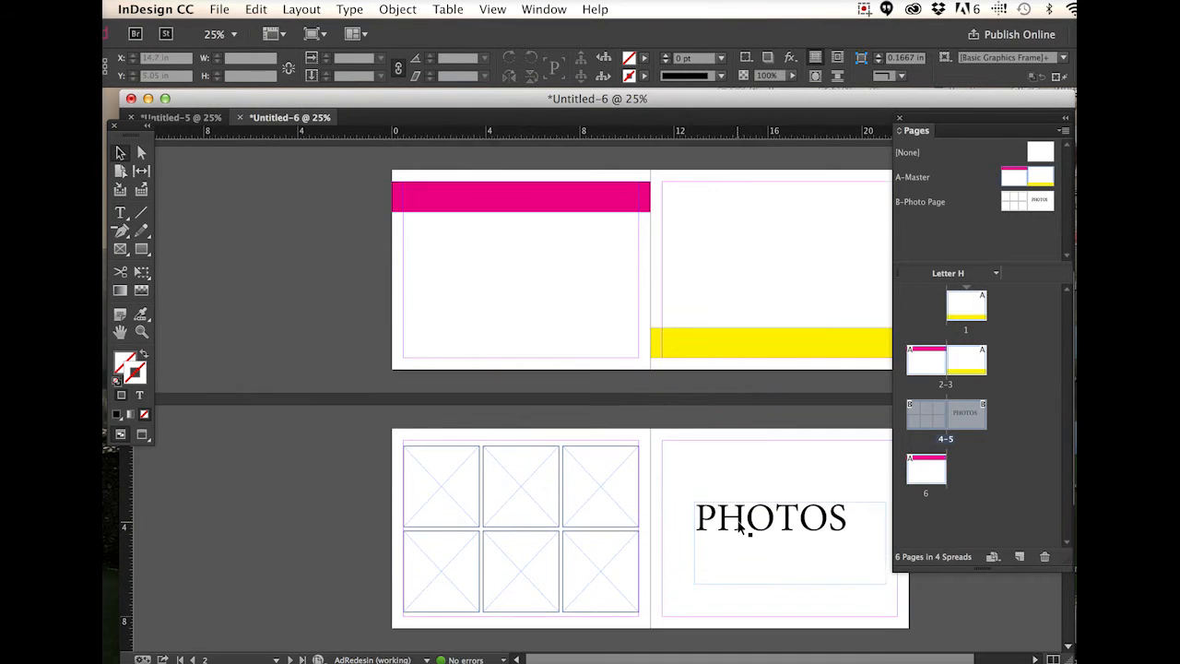
scroll(740, 523, up, 2)
scroll(700, 304, up, 1)
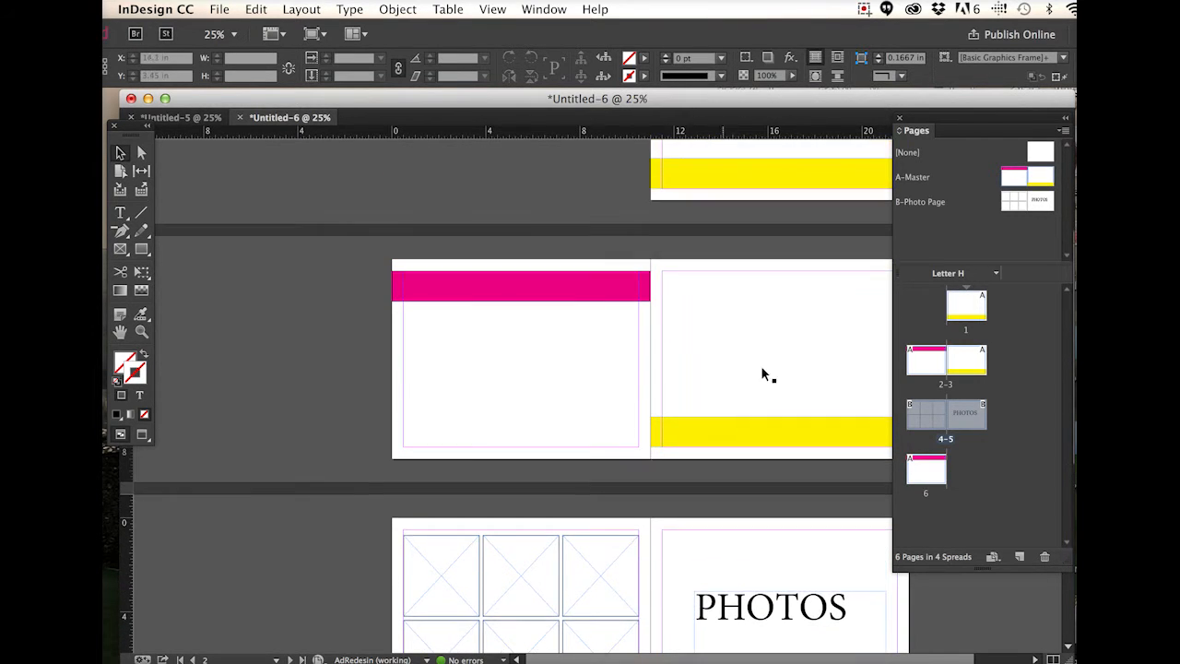
scroll(783, 304, up, 2)
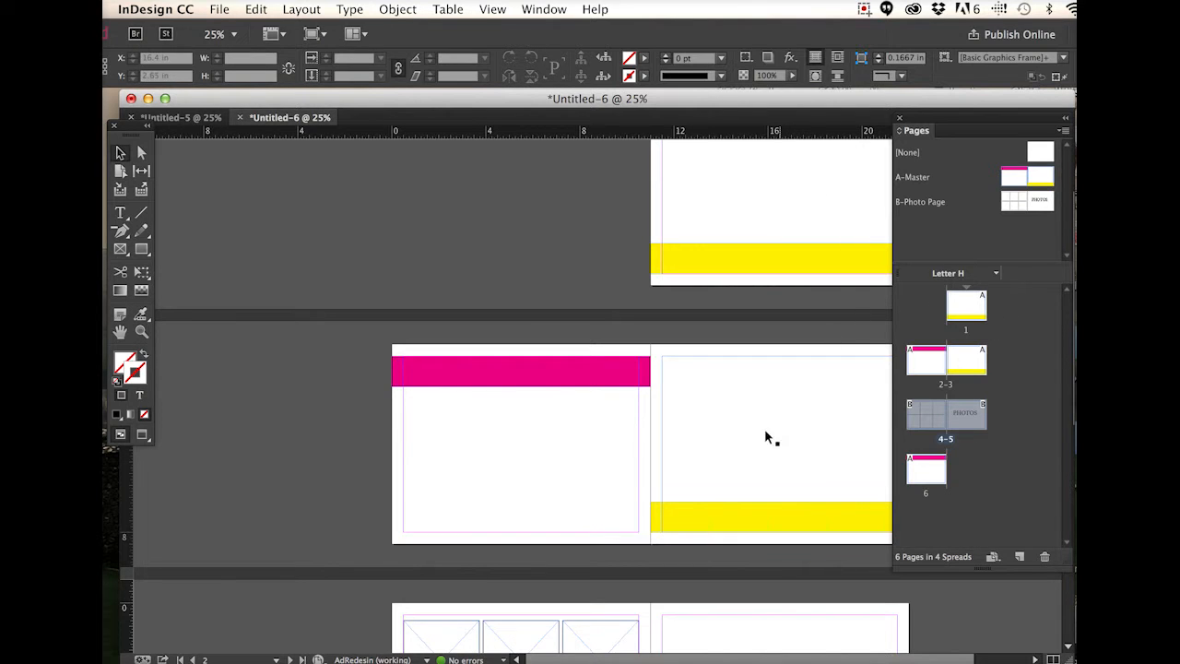
drag(754, 652, 795, 658)
scroll(847, 554, down, 4)
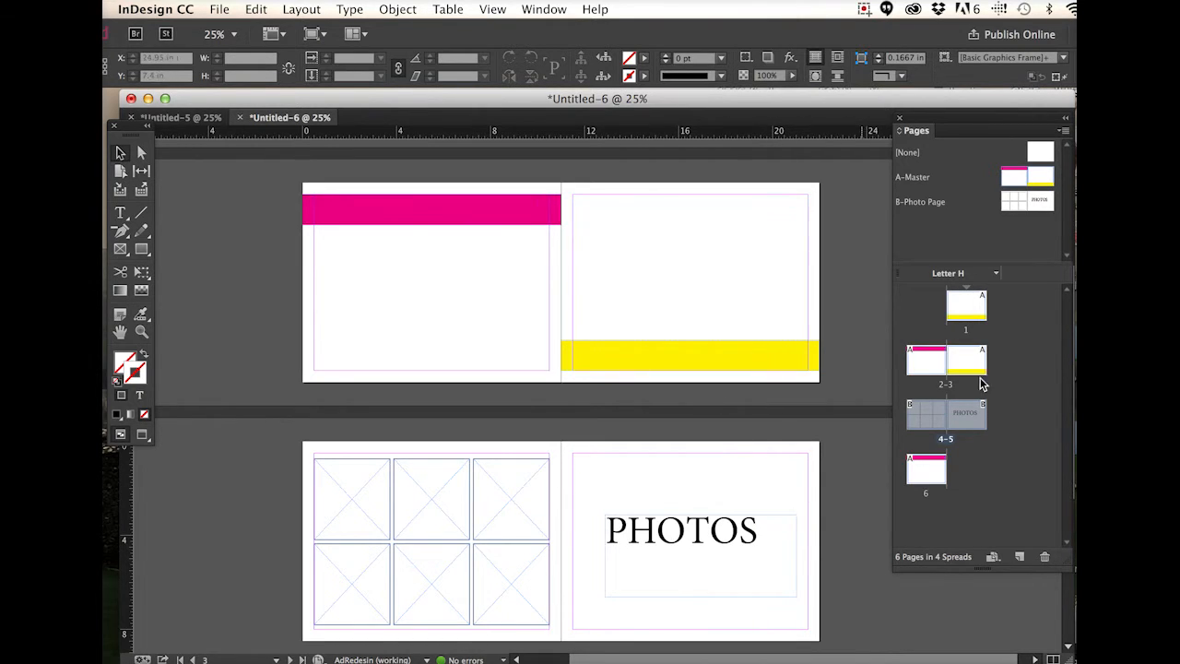
Step: Override all master page items on spread 2-3
click(724, 347)
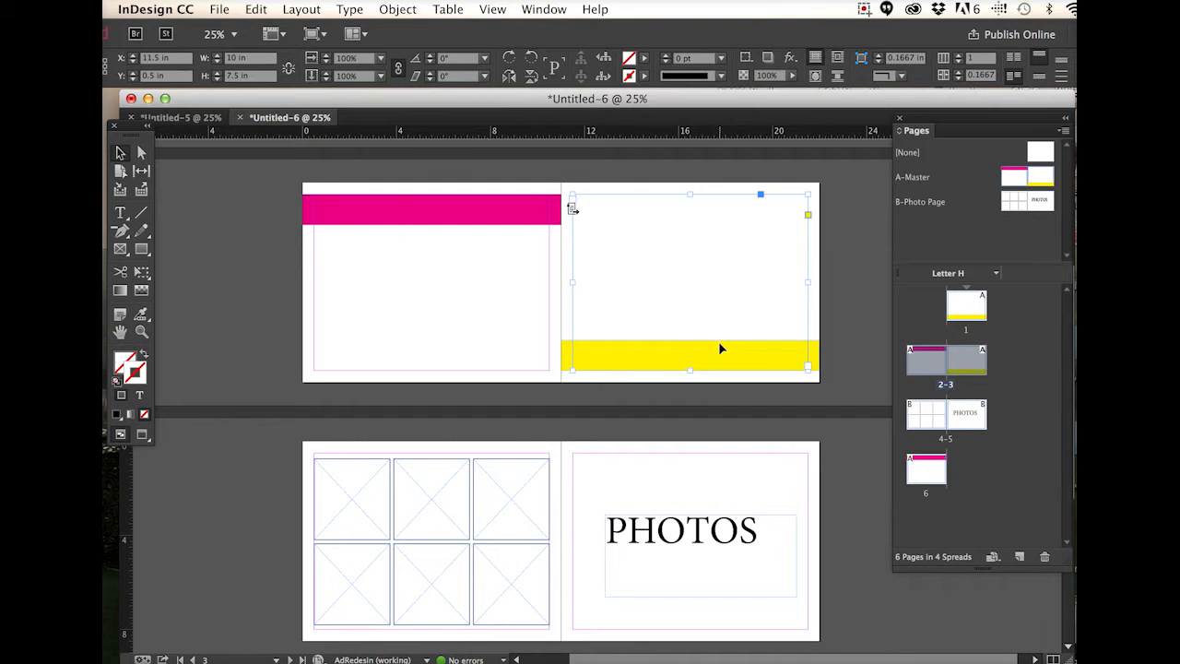
click(1066, 134)
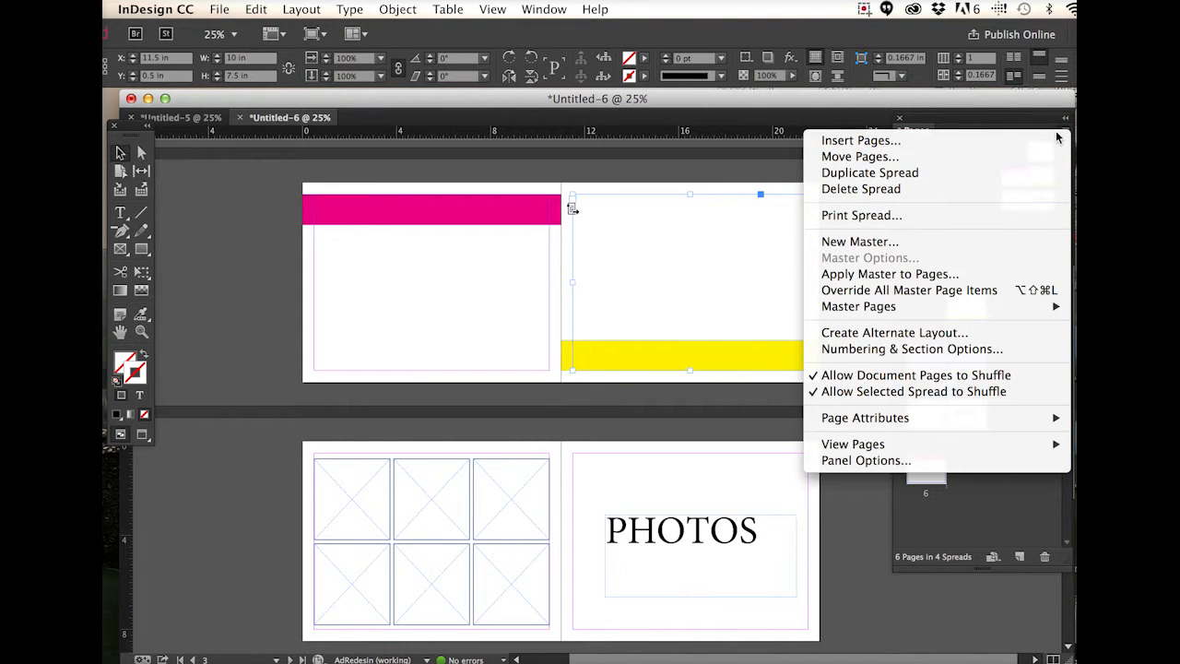
click(961, 291)
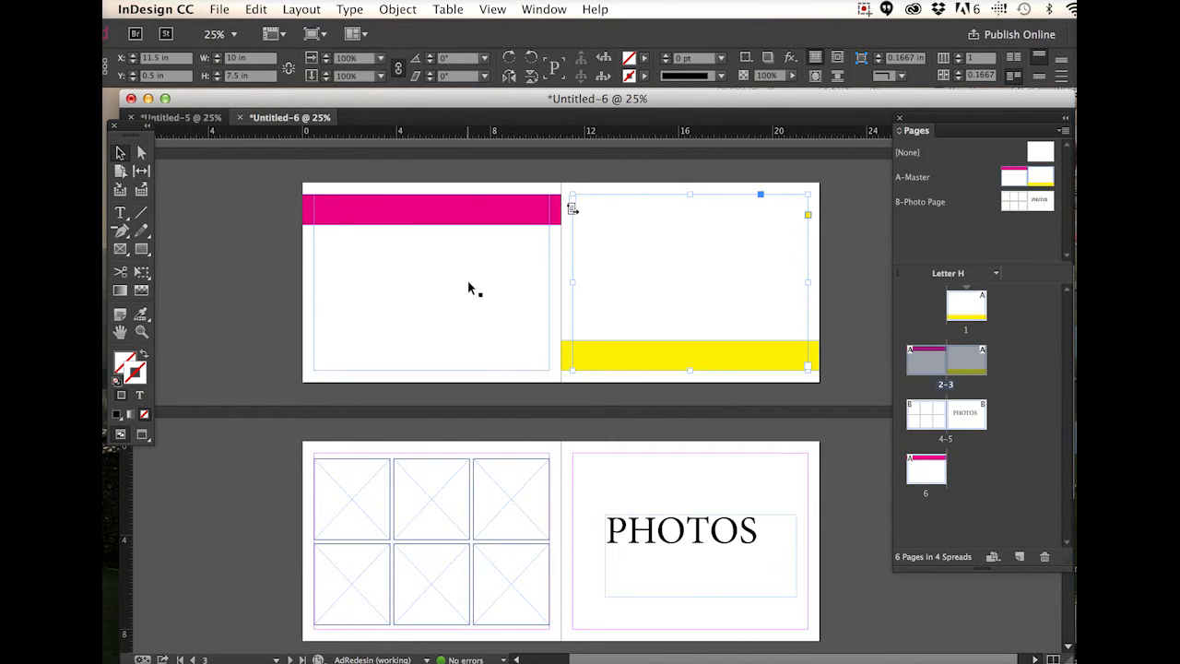
Step: Move page 1's empty text frame onto the pasteboard beside the page, to about X -10.45 in, and try selecting the yellow bar
scroll(505, 406, up, 5)
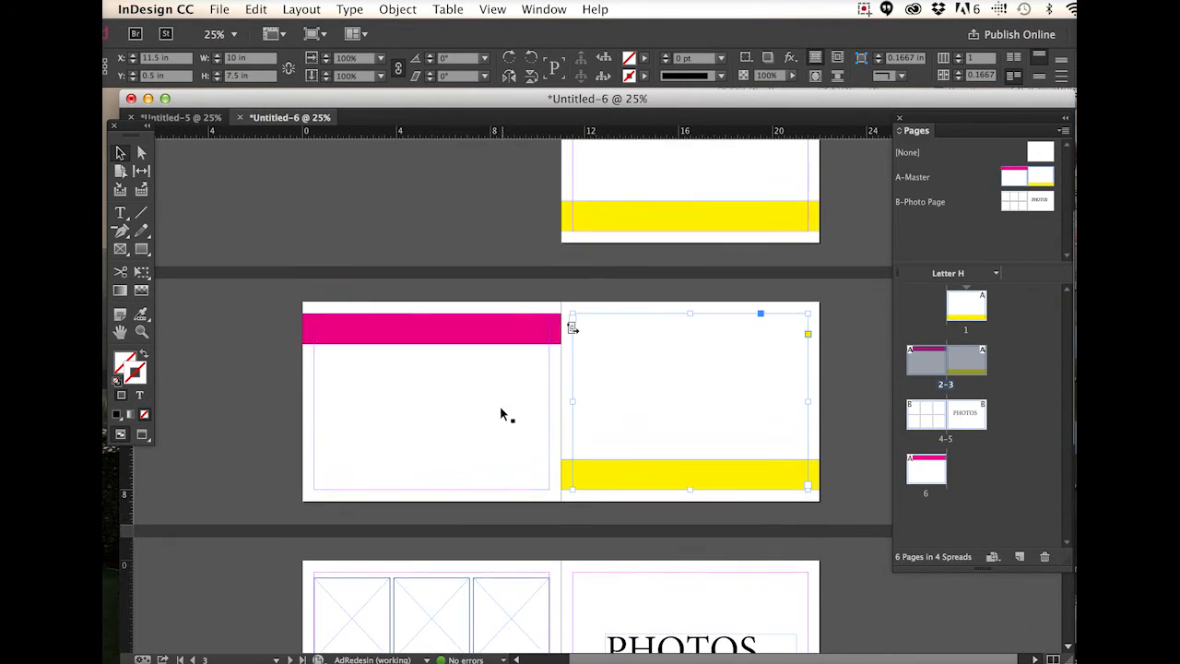
scroll(688, 249, up, 1)
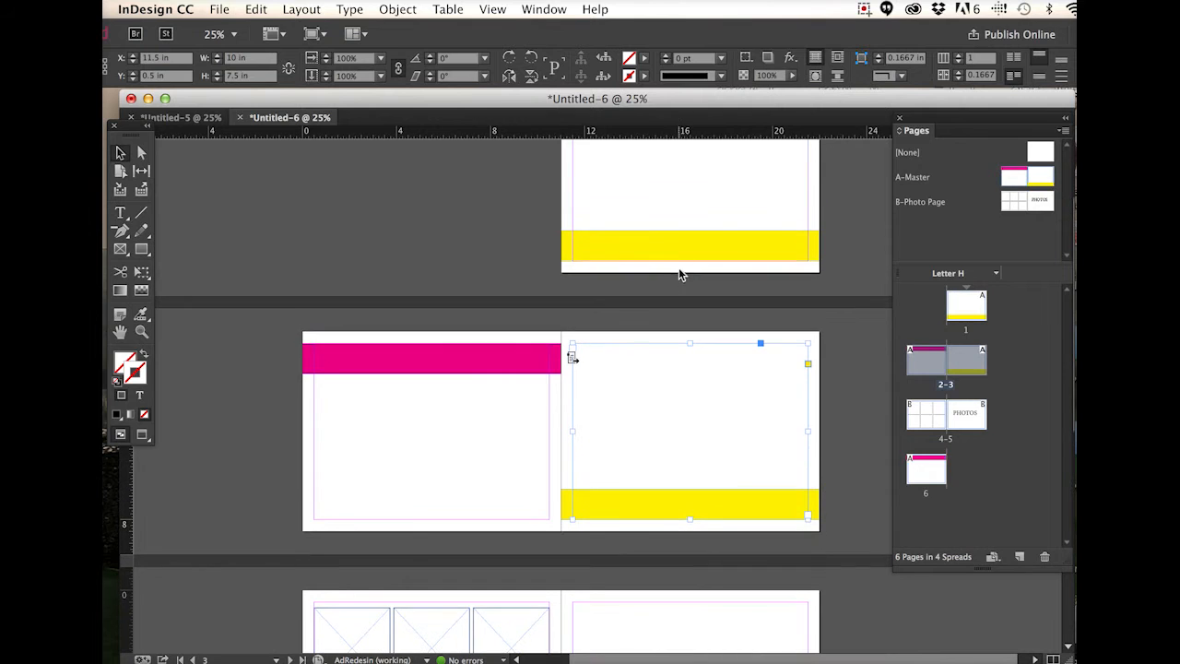
click(694, 243)
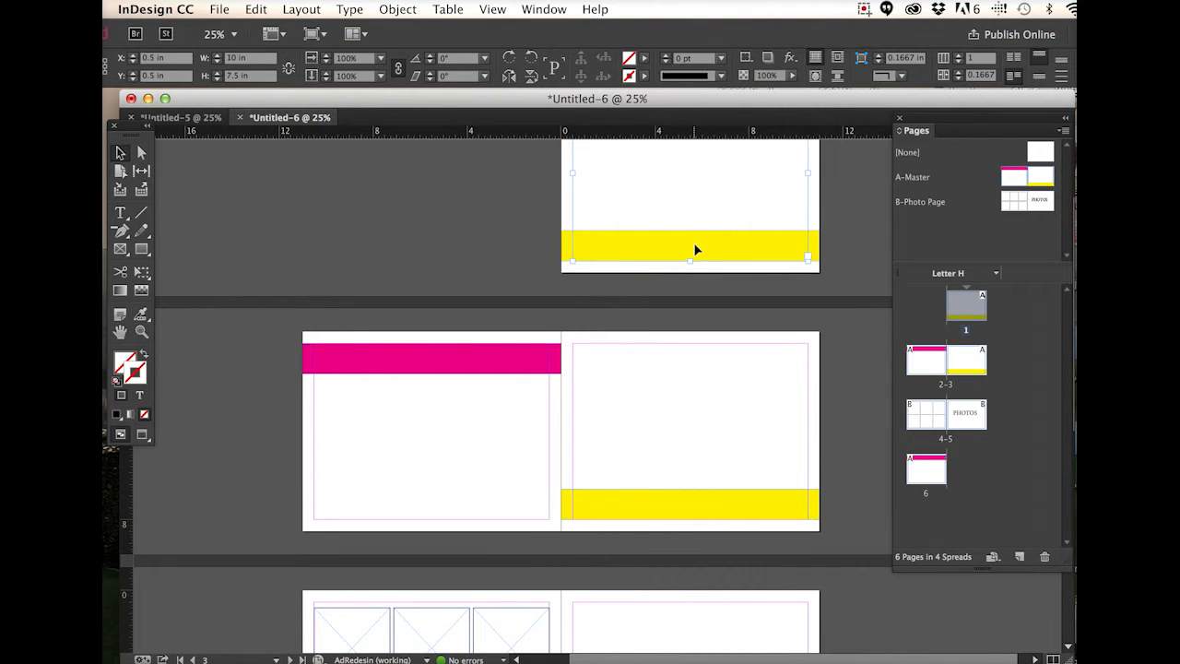
drag(697, 250, 441, 249)
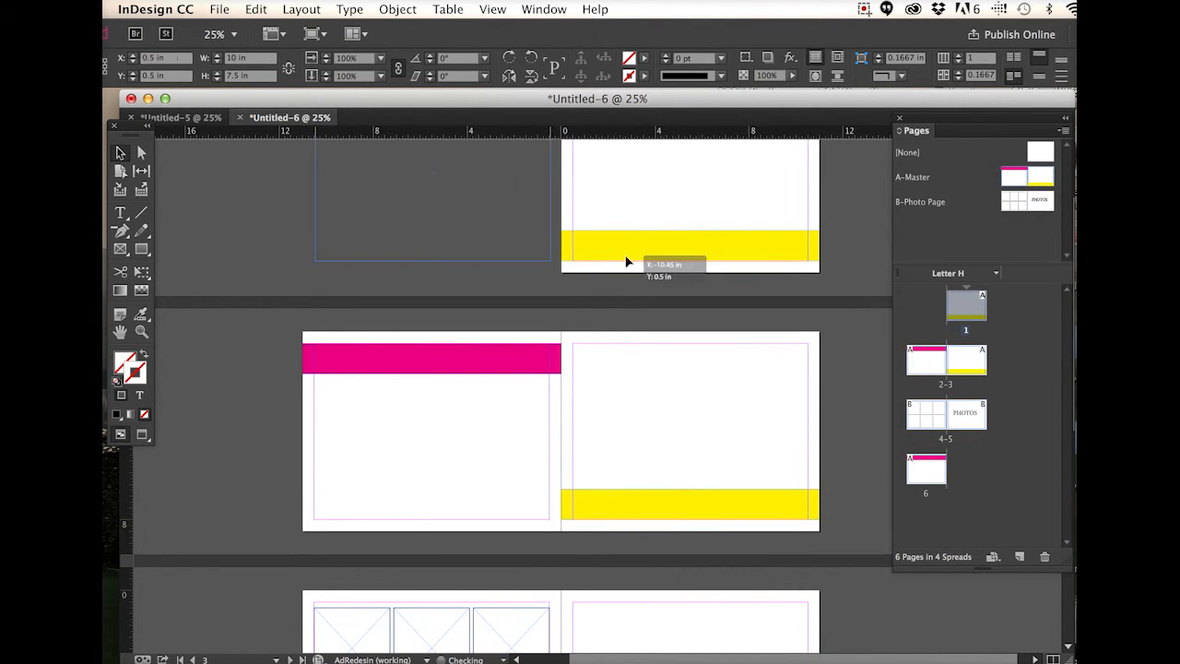
click(638, 246)
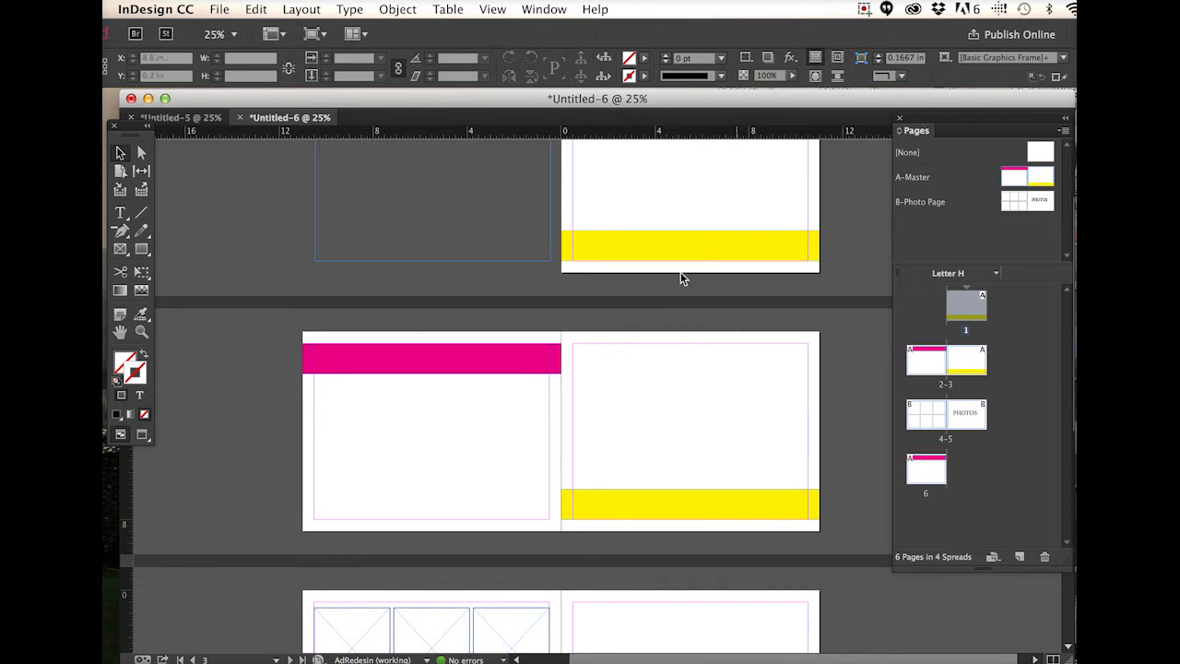
Step: Shift the text frames and both colored bars on spread 2-3, lowering the magenta bar and placing the yellow one at about X 11.5 in, Y 5.25 in
click(480, 367)
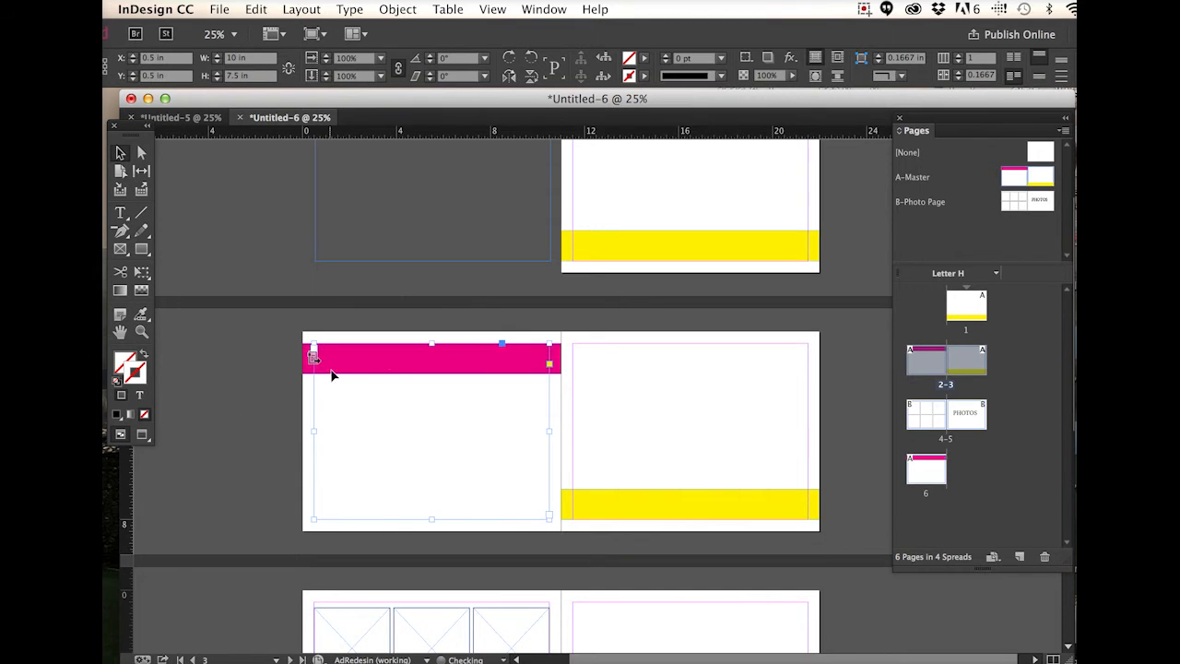
drag(395, 361, 227, 384)
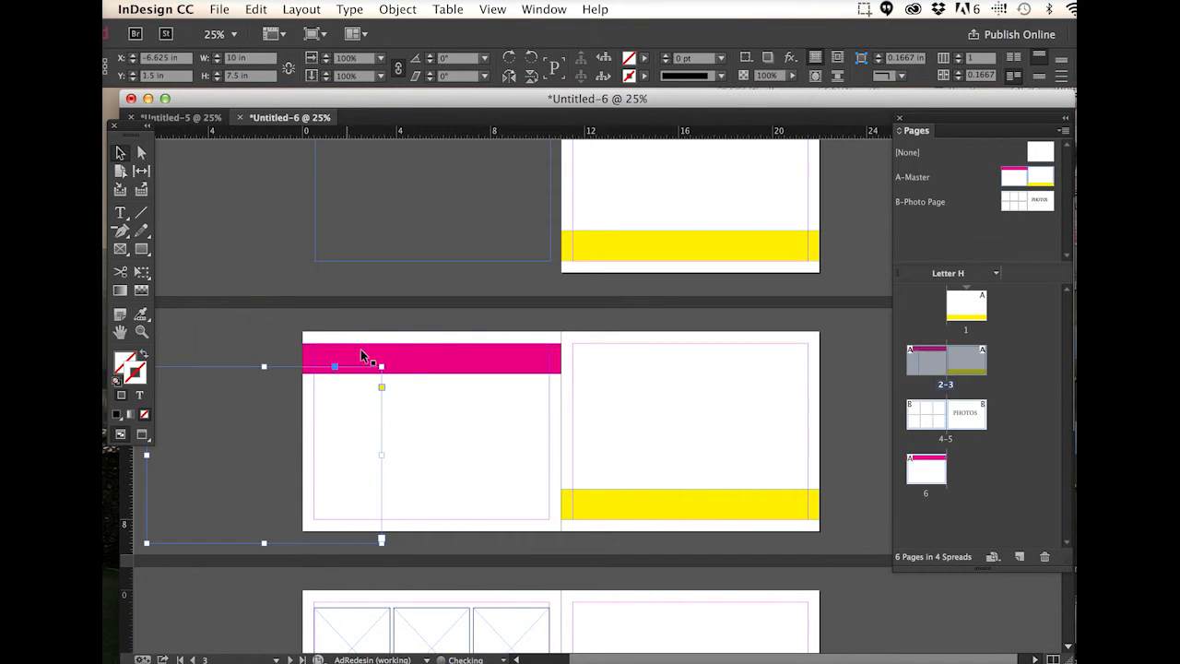
click(452, 366)
drag(501, 364, 519, 436)
drag(697, 513, 710, 478)
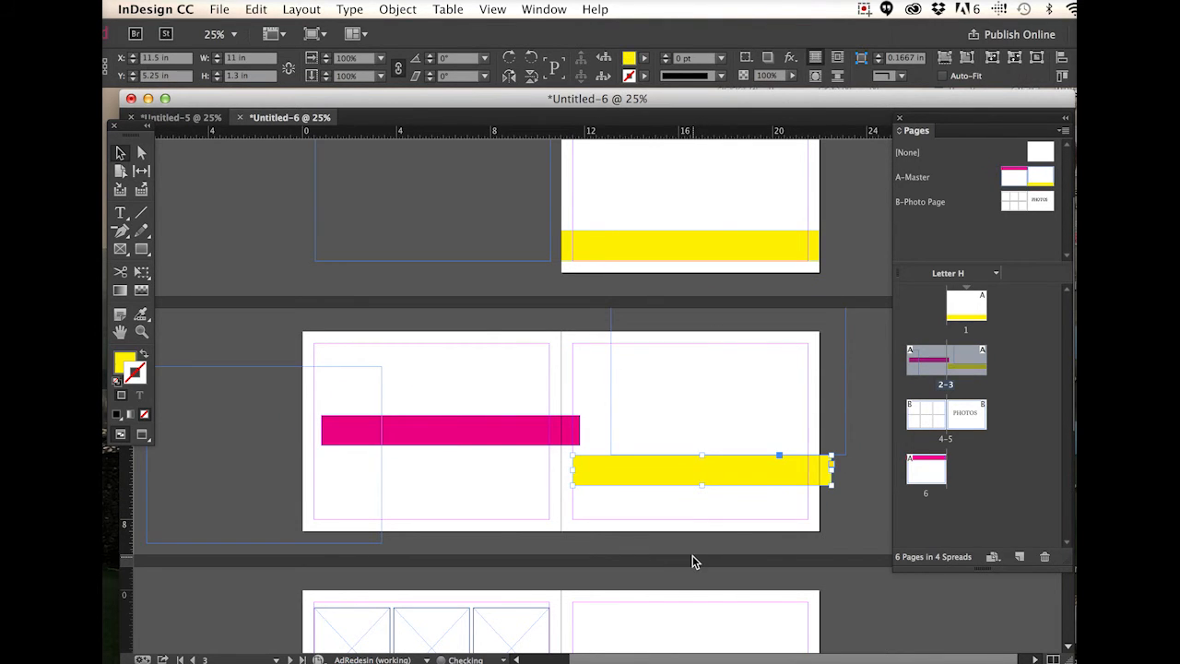